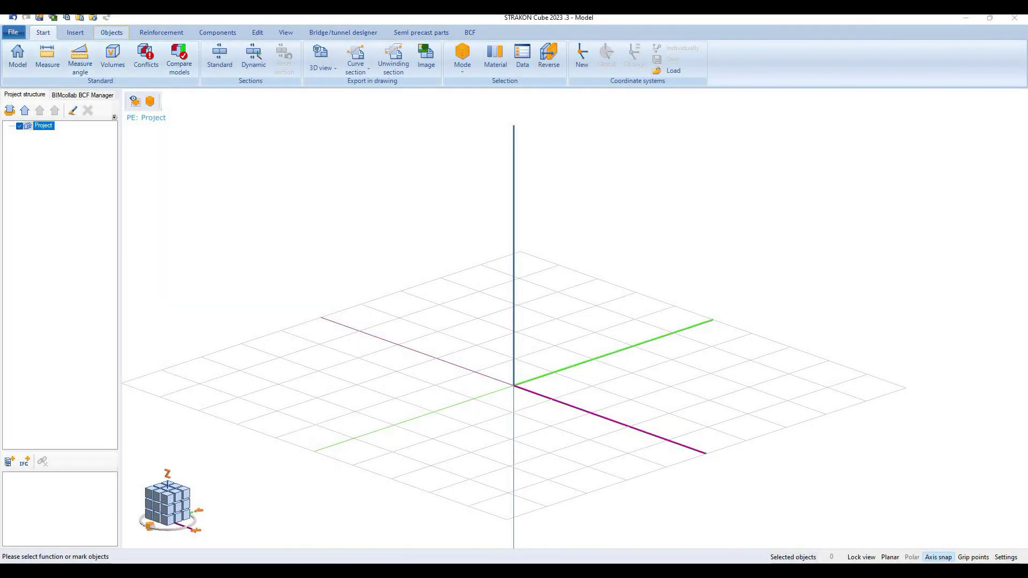
- Model a C25/30 concrete beam, 30 cm wide and 40 cm high, running 600 cm from the origin along the x-axis
click(111, 32)
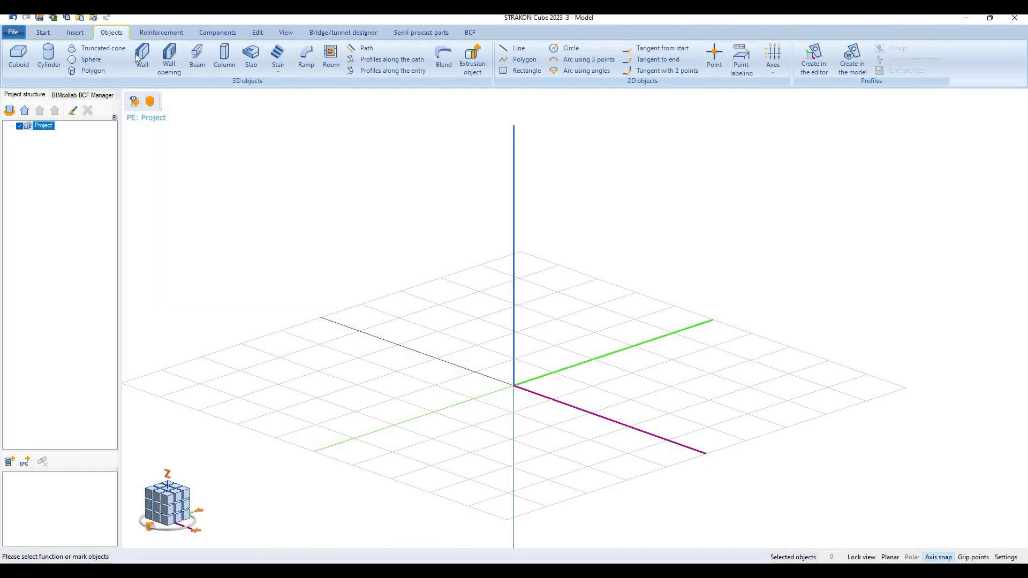
click(206, 77)
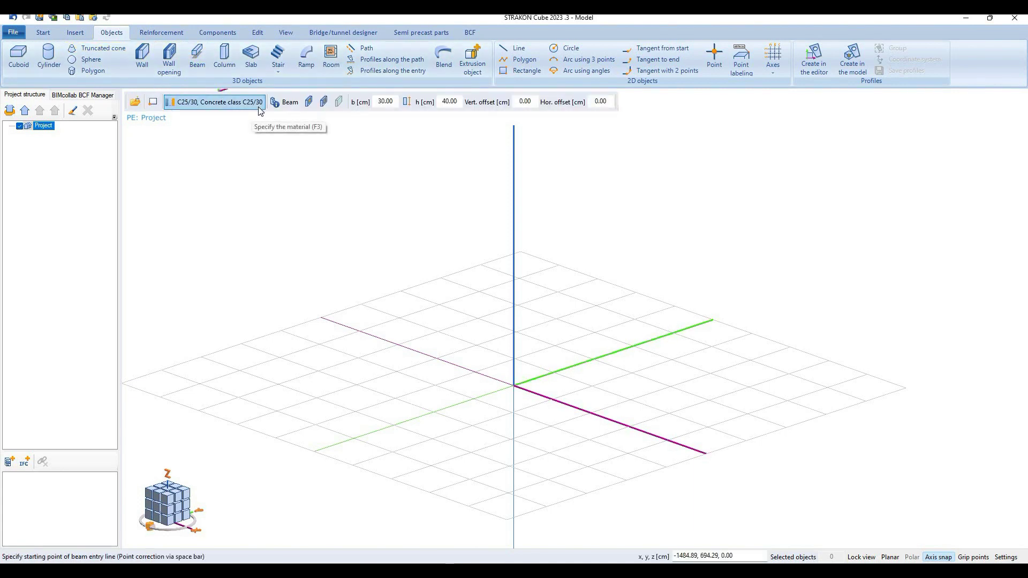
click(387, 102)
key(Tab)
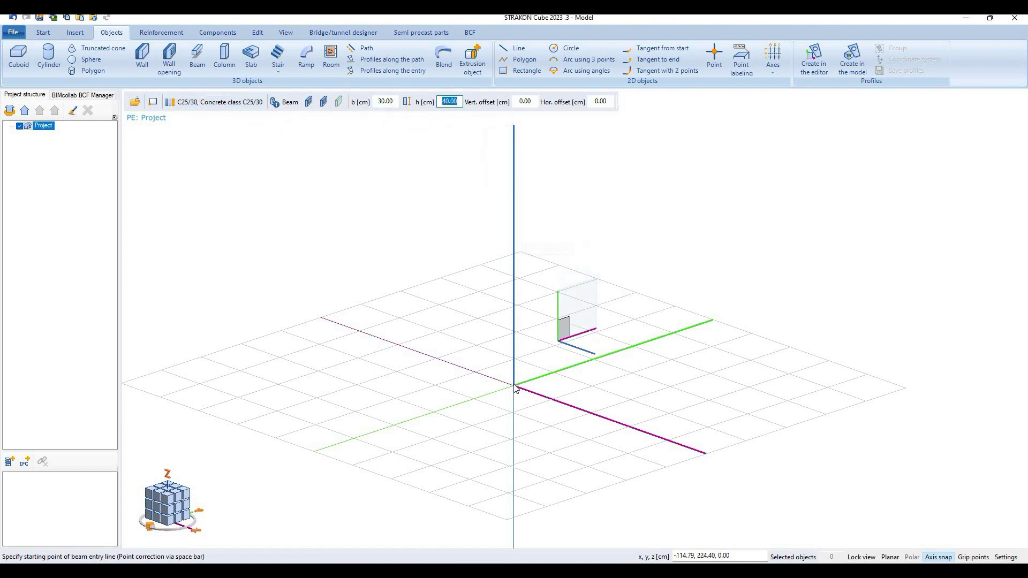
click(544, 395)
text(600)
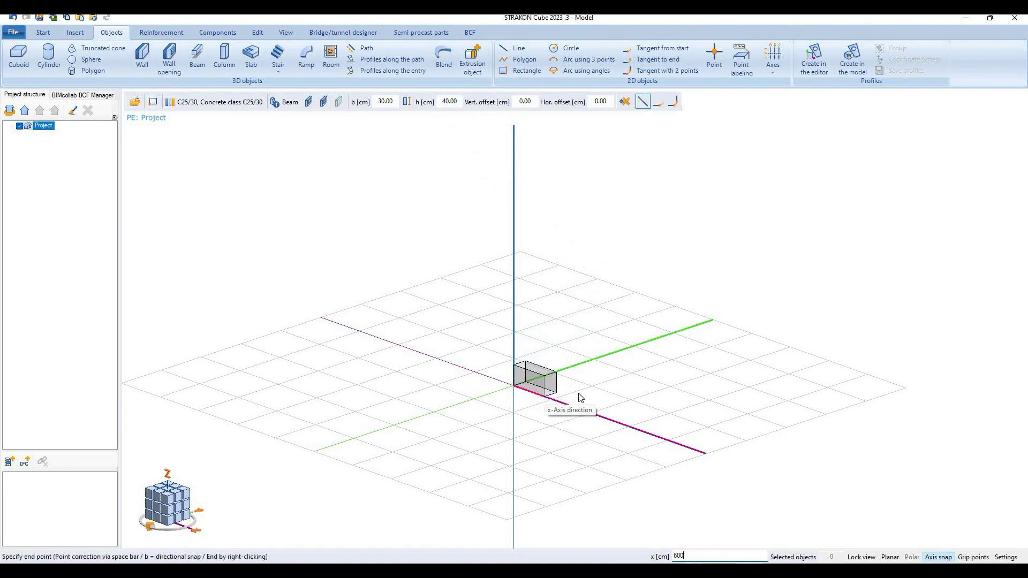
key(Return)
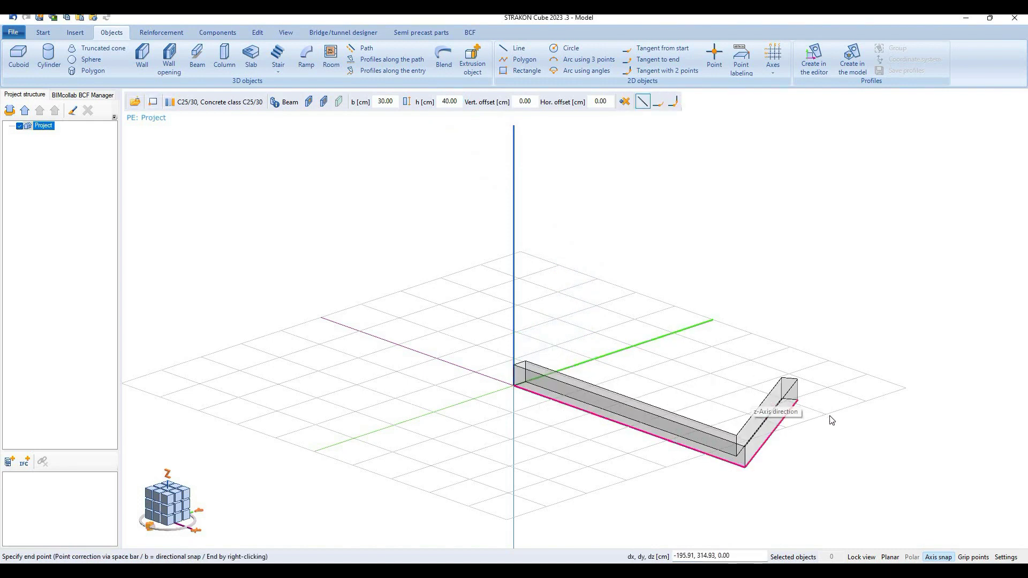
right_click(781, 449)
key(Escape)
scroll(750, 380, up, 5)
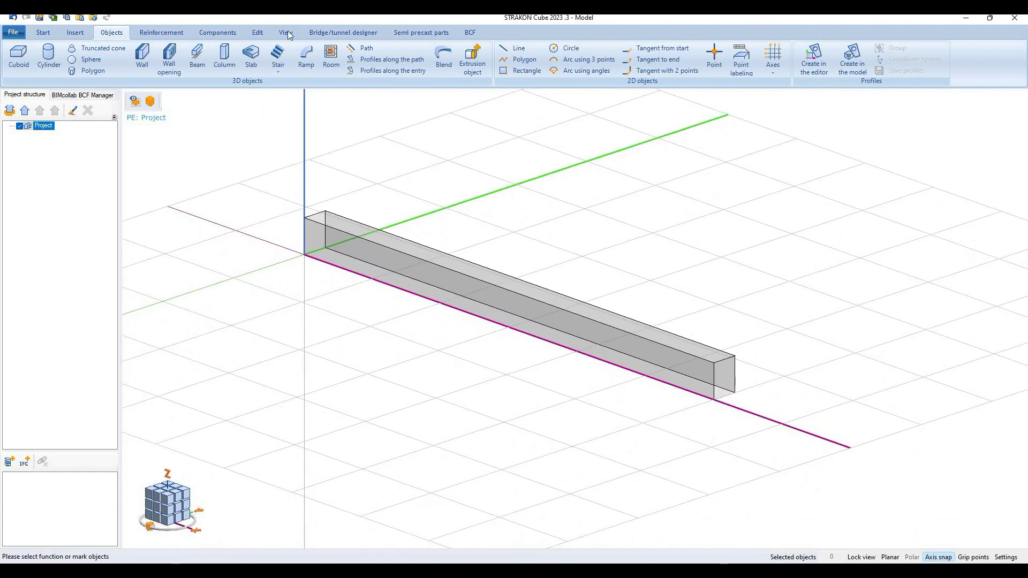
- Set up a free rebar laying field with B500B steel, diameter 10, the Stirrup shape and 2.5 cm concrete cover
click(159, 34)
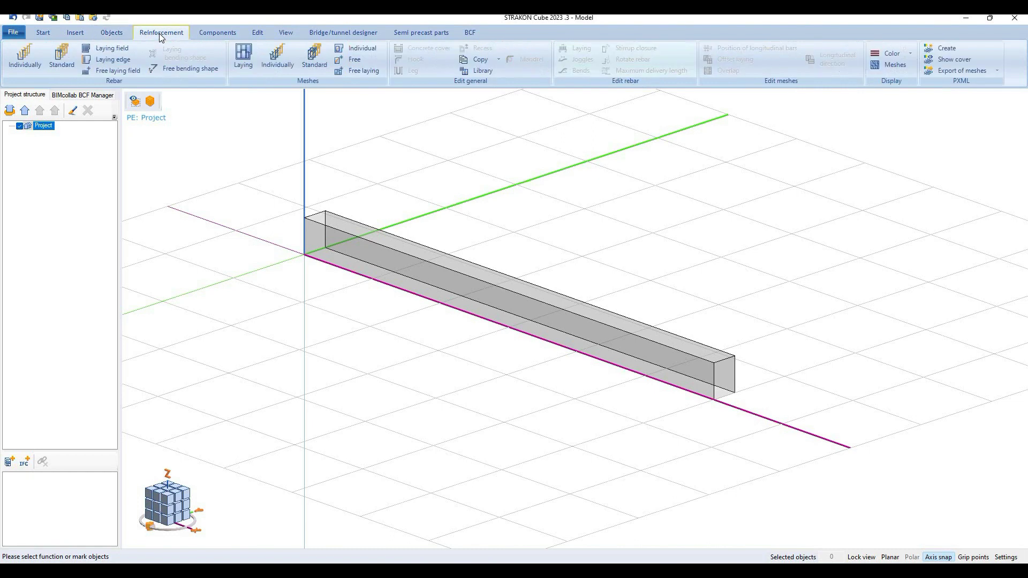
click(63, 58)
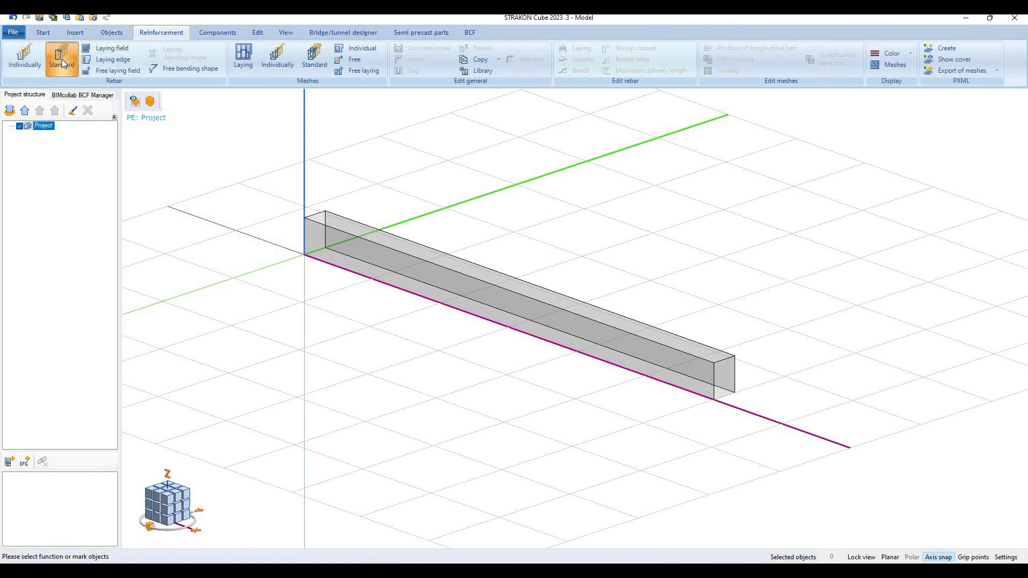
click(118, 70)
click(180, 101)
click(216, 100)
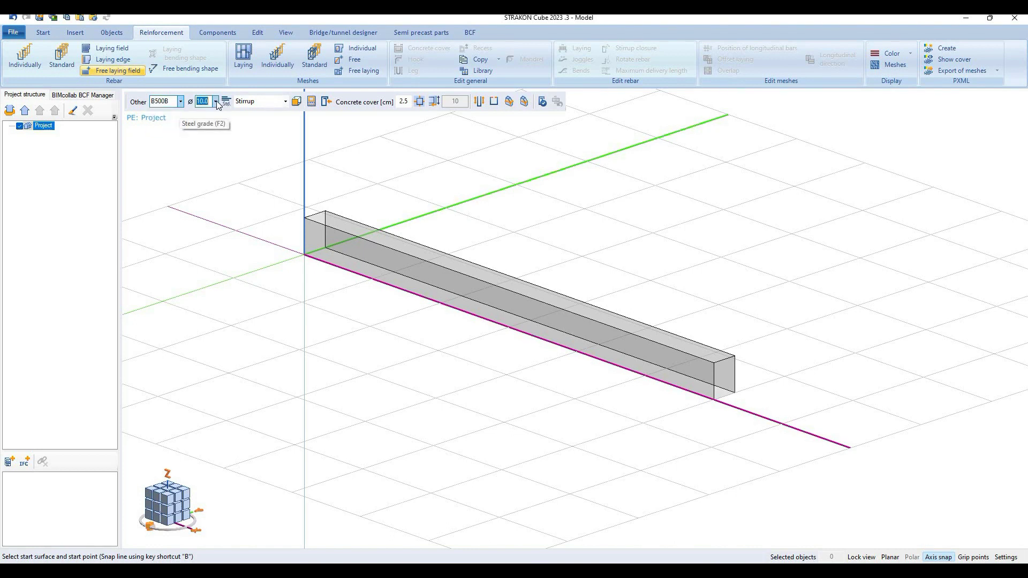
click(216, 101)
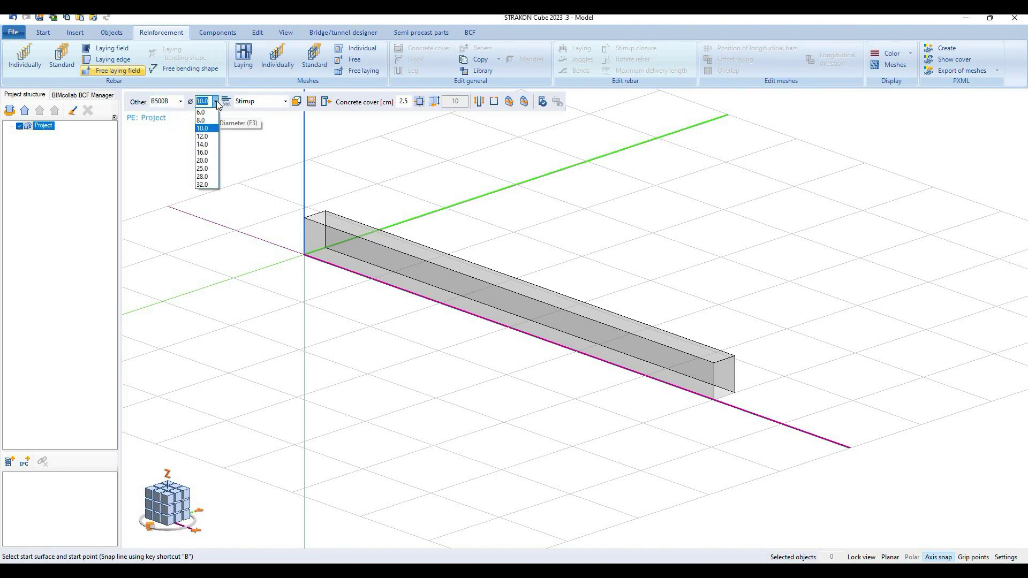
click(217, 101)
click(285, 102)
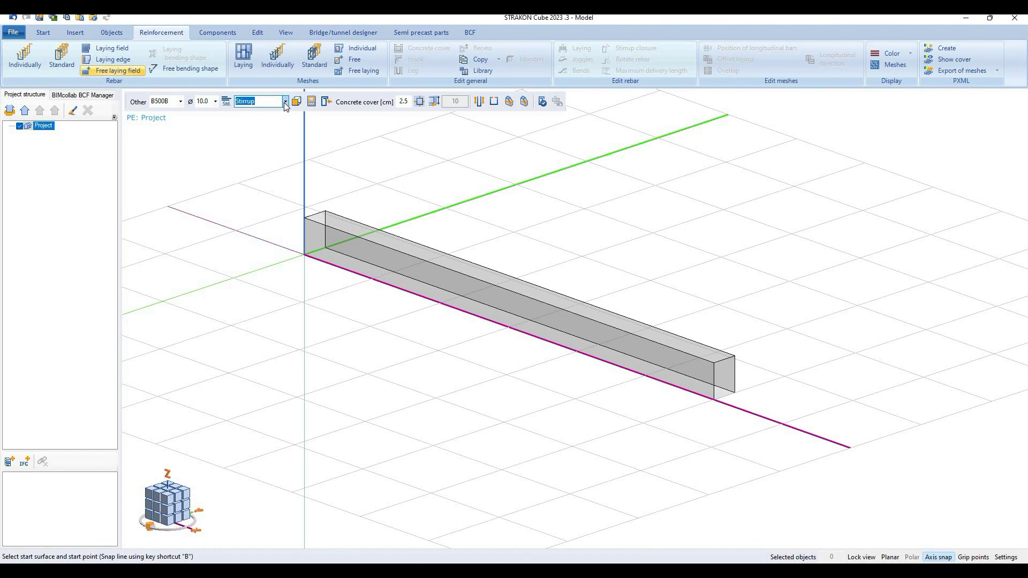
click(285, 102)
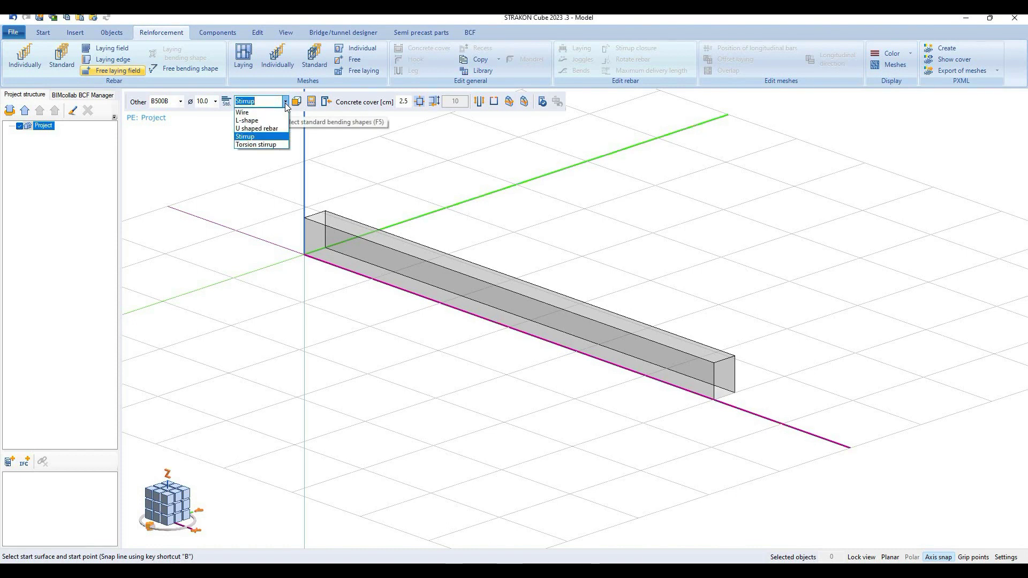
click(286, 104)
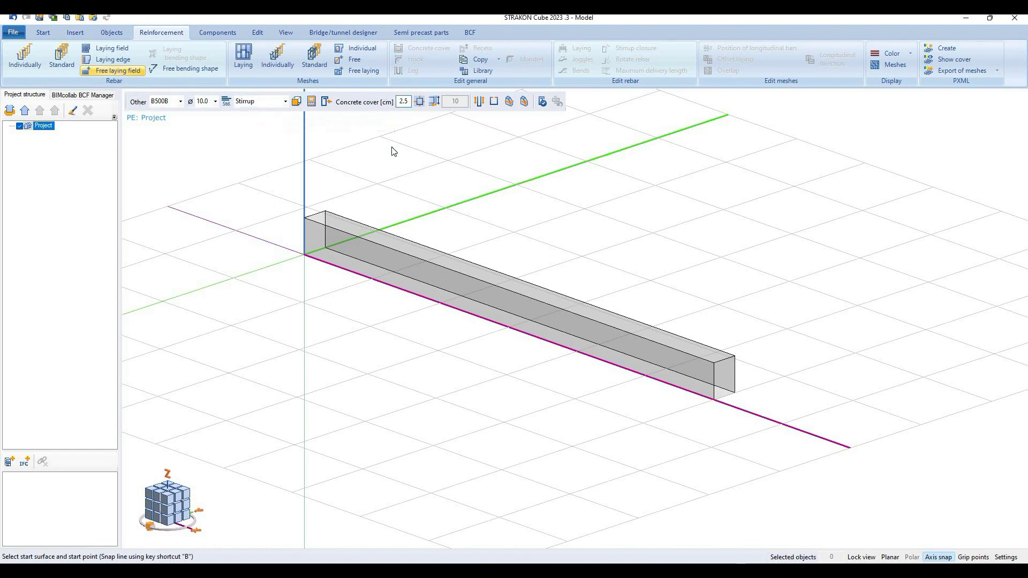
key(Tab)
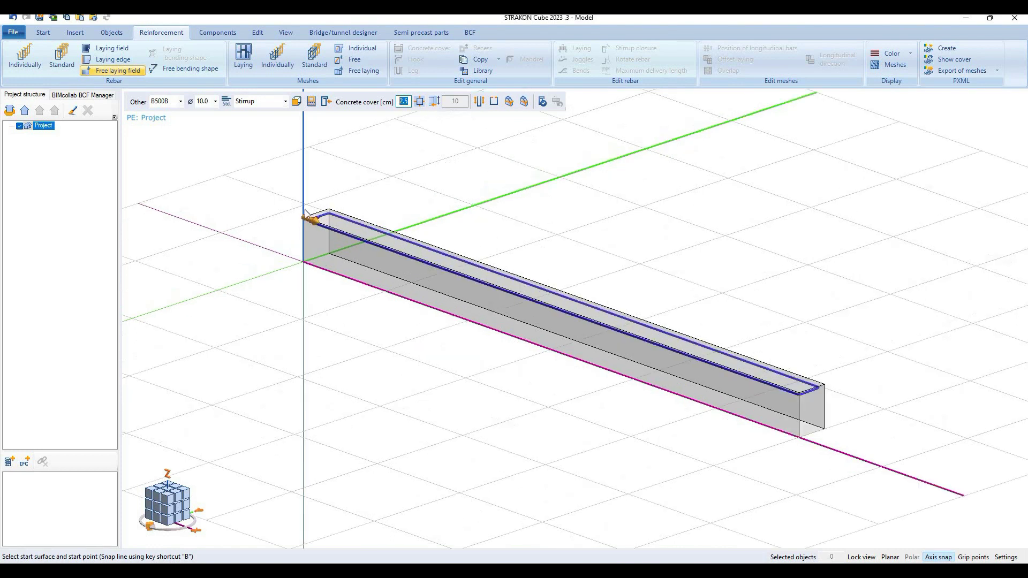
- Place the stirrup on the beam's end face at the origin and lay it along the full upper edge
scroll(304, 220, up, 3)
click(306, 213)
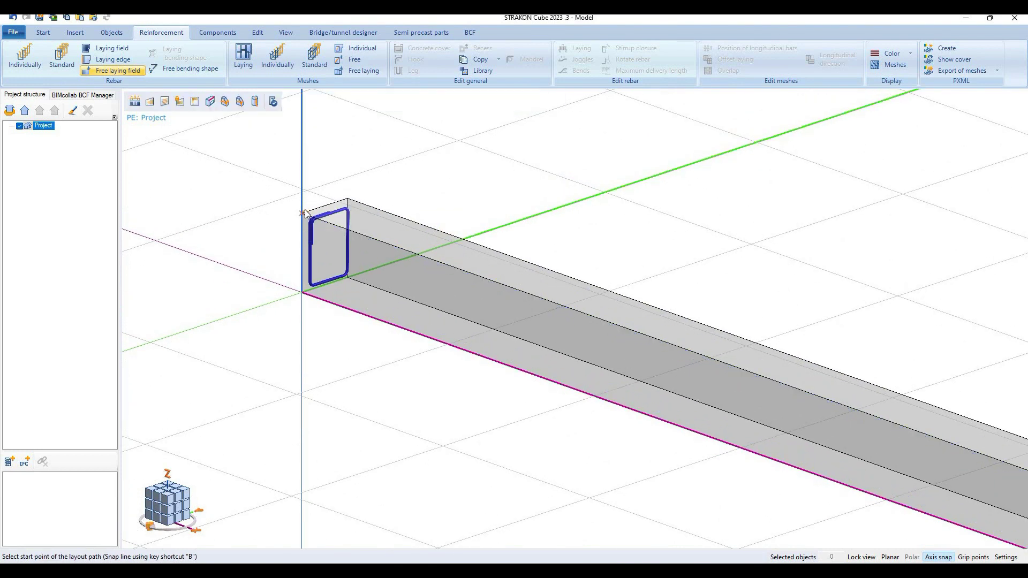
click(135, 102)
click(302, 213)
scroll(524, 228, down, 3)
middle_drag(838, 365, 666, 349)
click(667, 353)
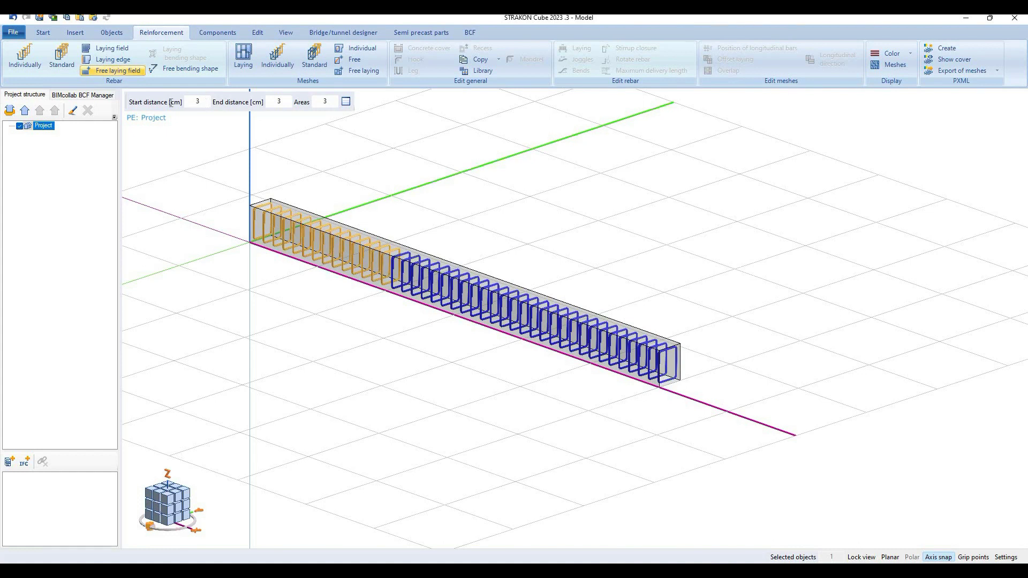
- Keep 3 cm start and end distances, and set the length of laying range 2 to 300 cm and range 1 to 131.5 cm
click(198, 102)
key(Tab)
click(346, 101)
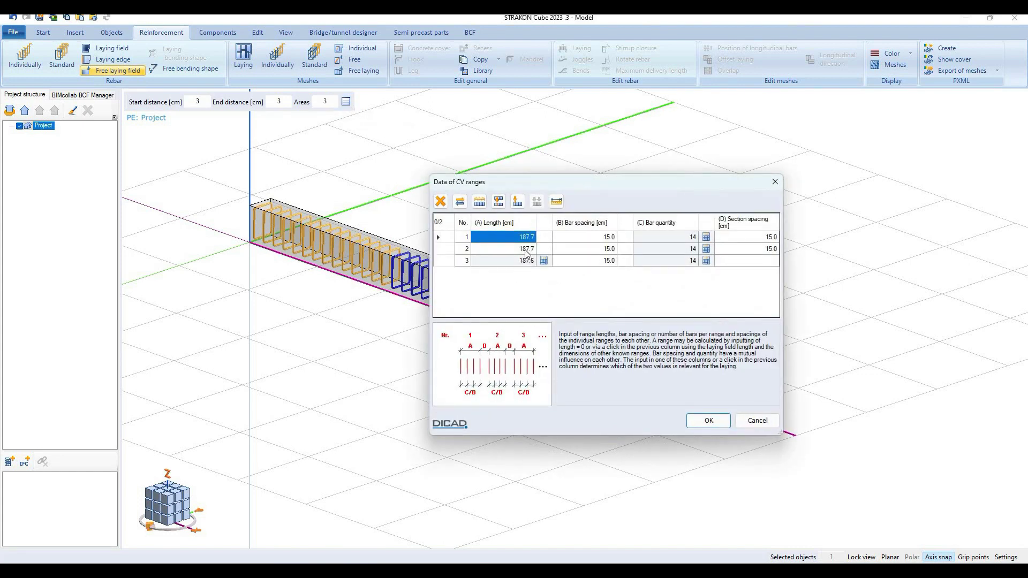
key(Down)
text(3)
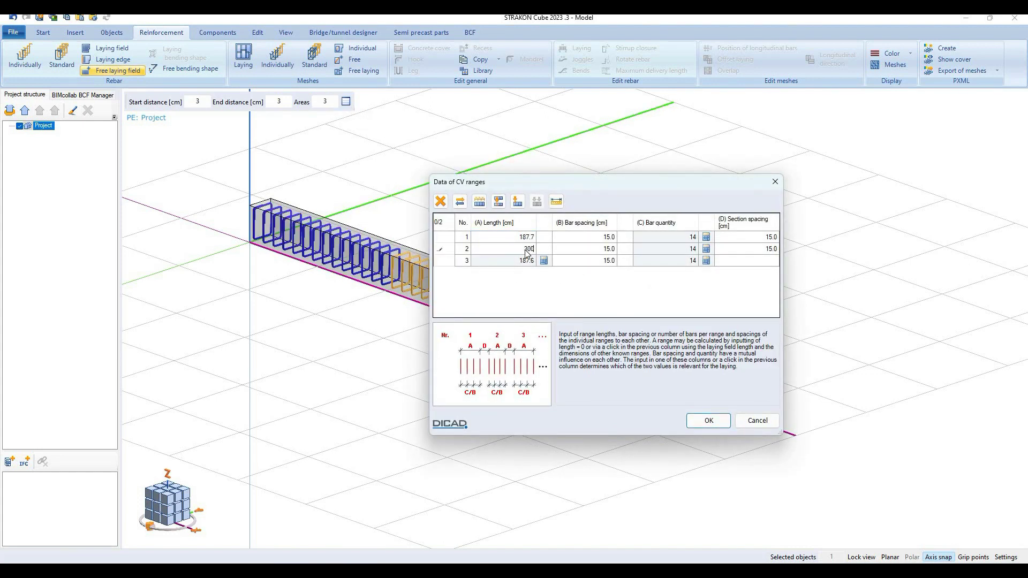
text(00)
key(Tab)
click(523, 239)
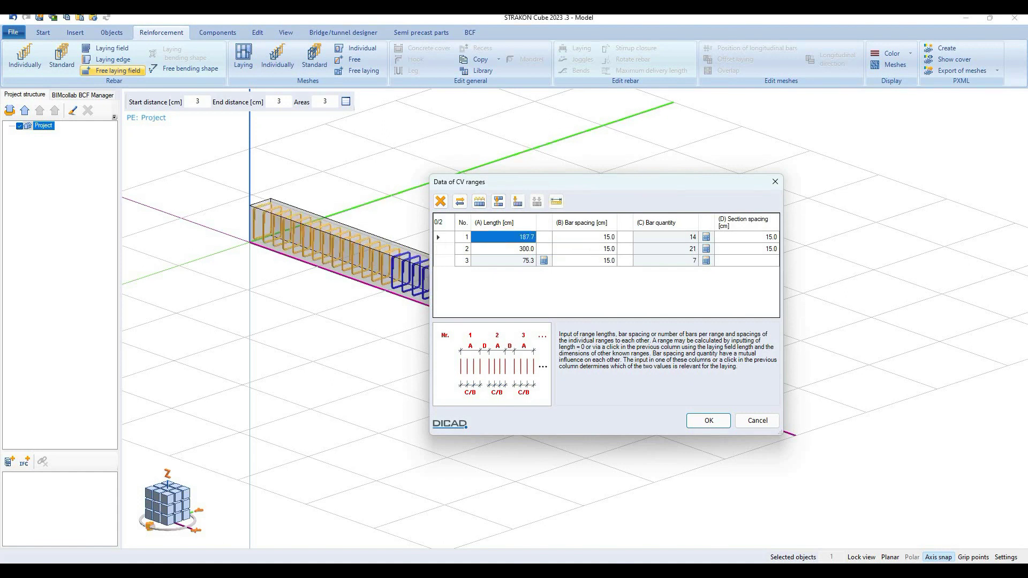
text(131.5)
key(Tab)
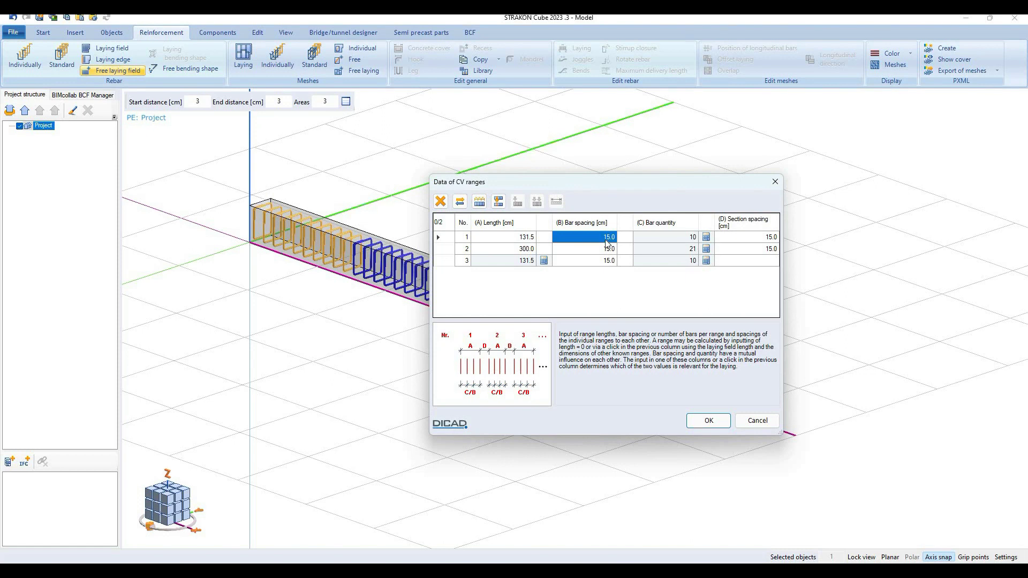
- Set the bar spacing of laying ranges 1 and 3 to 10 cm and finish the stirrup layout
text(10)
key(Tab)
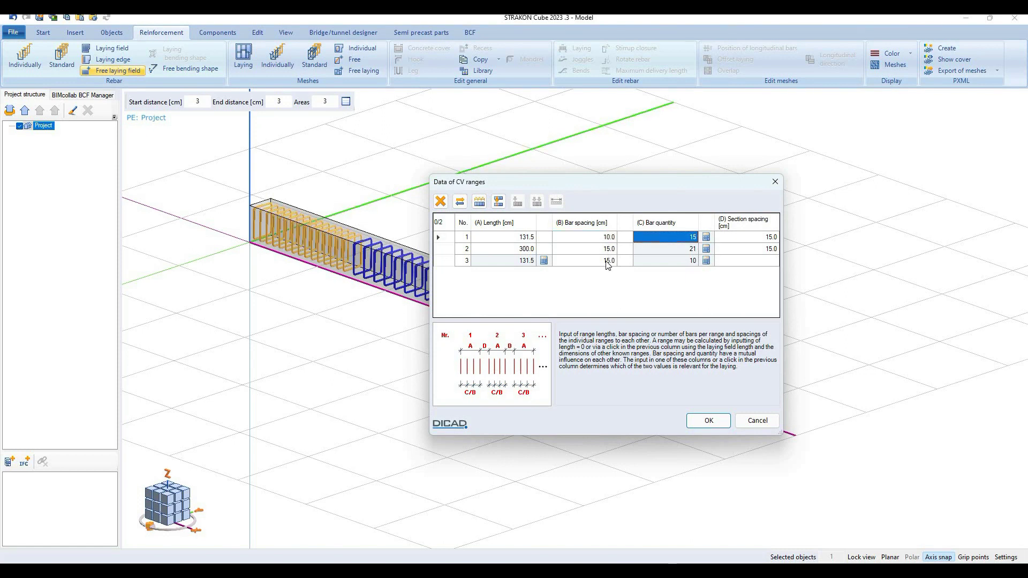
click(608, 260)
text(10)
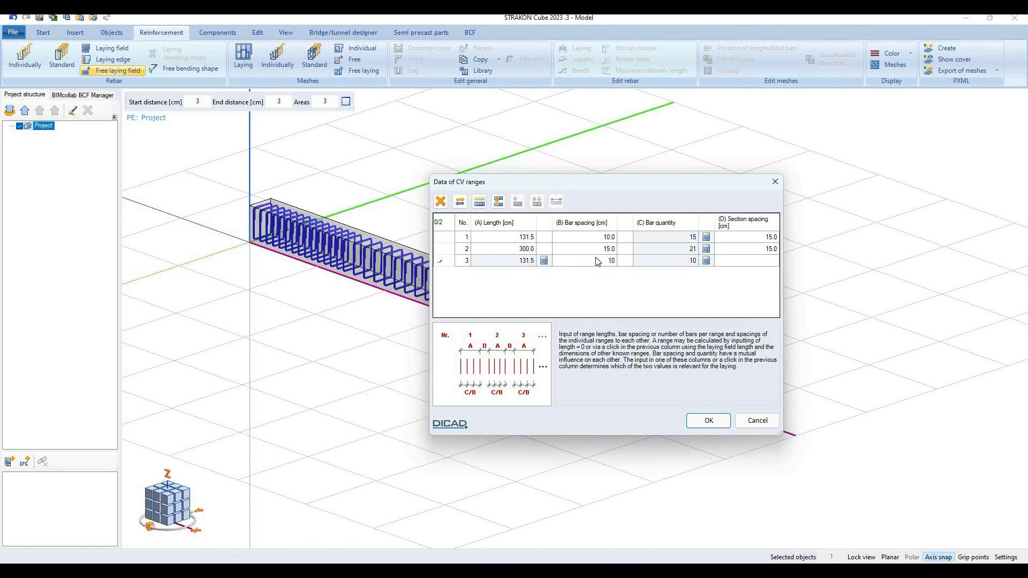
key(Tab)
click(706, 421)
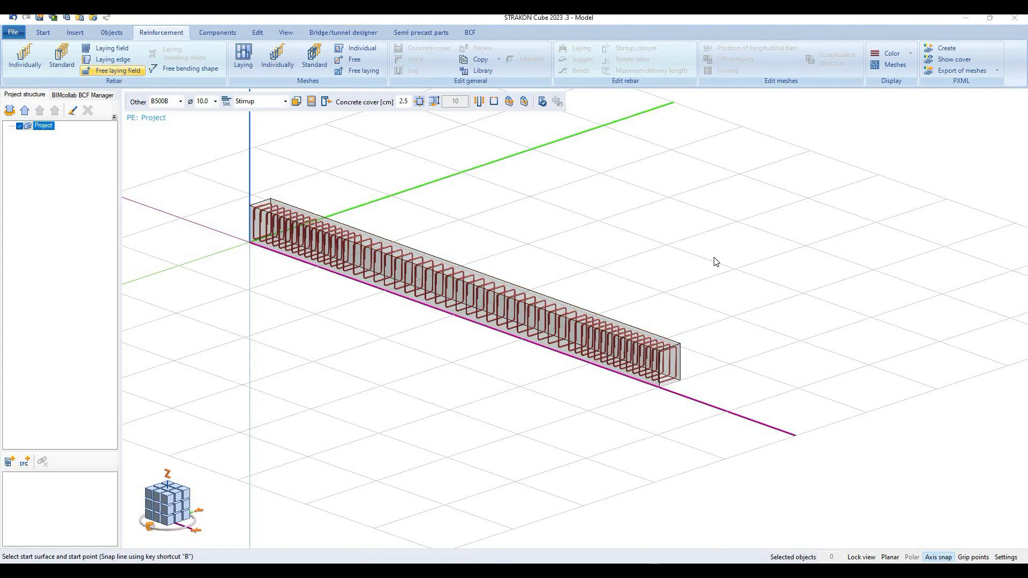
key(Escape)
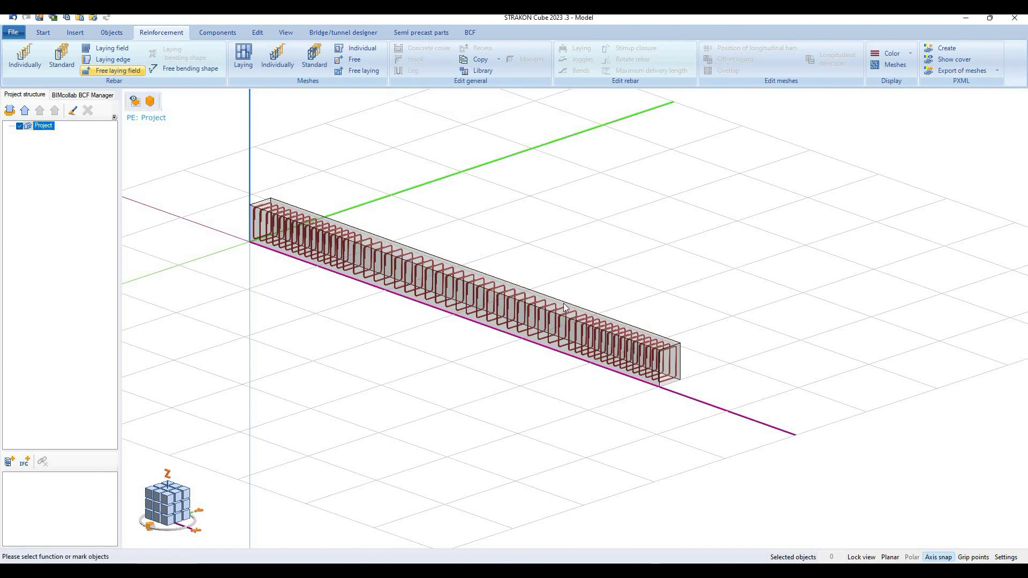
- Set up standard rebar laying with the Wire bending shape and a 4 cm concrete cover
scroll(590, 259, up, 5)
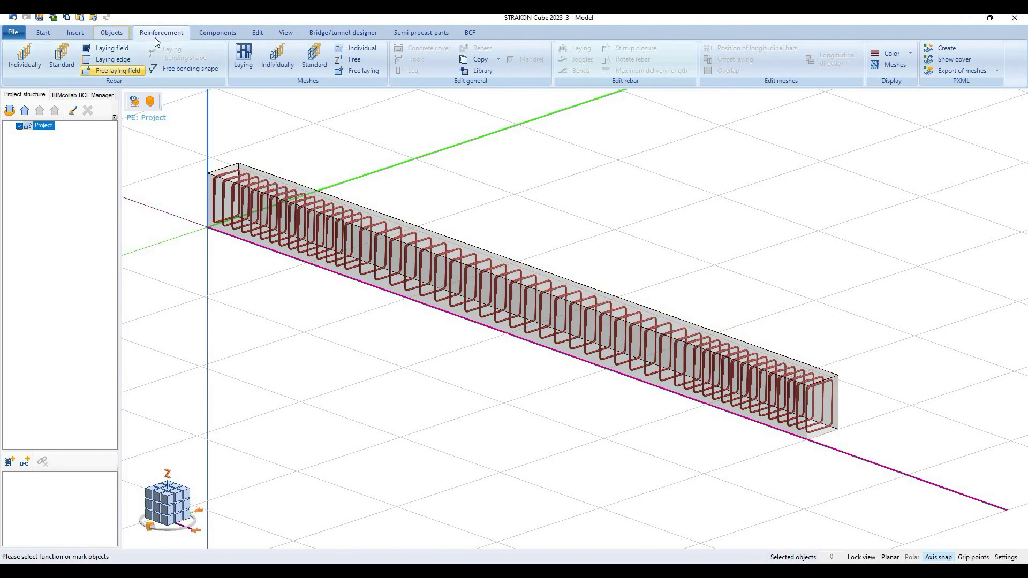
click(62, 64)
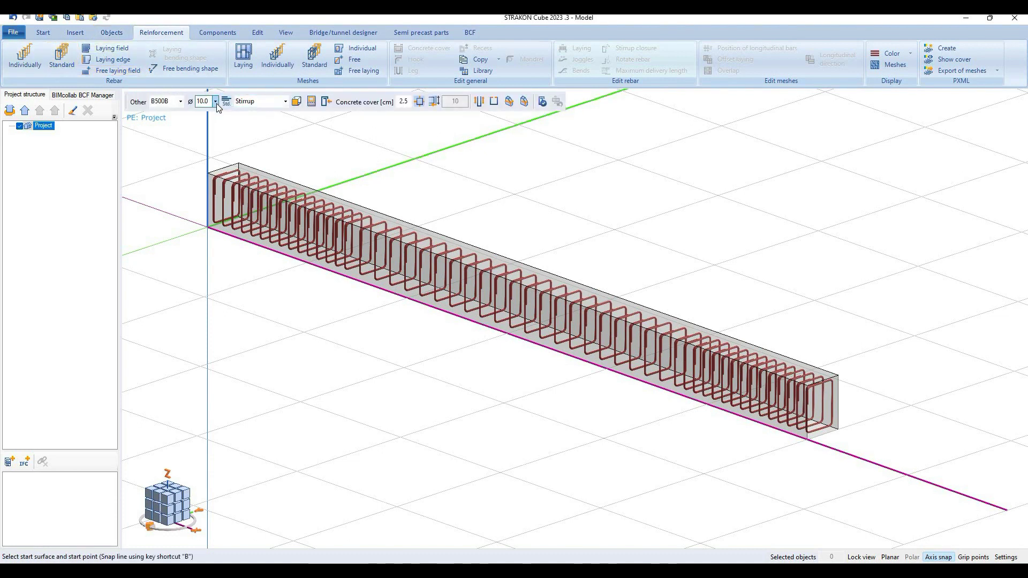
click(215, 102)
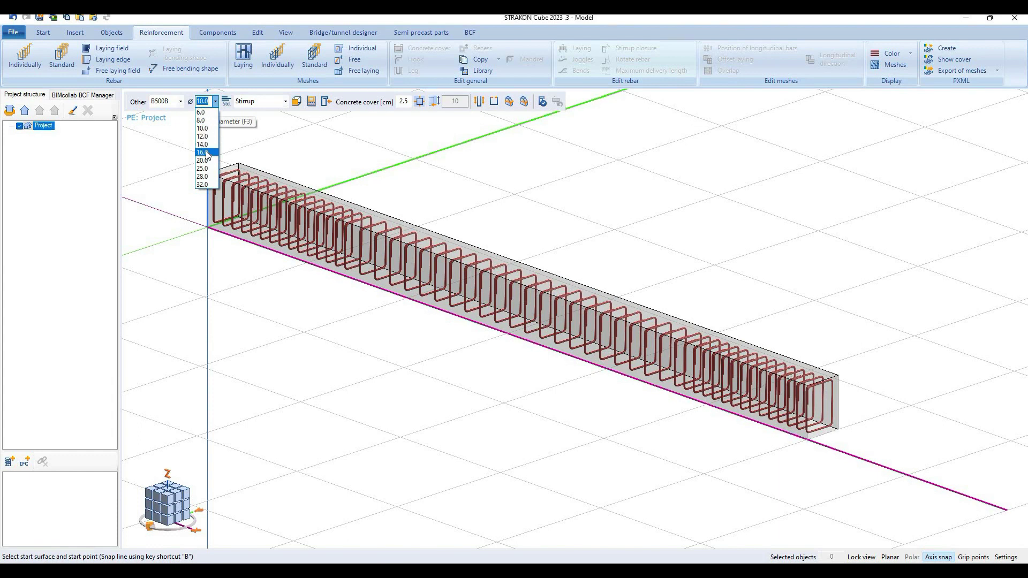
click(232, 129)
click(280, 102)
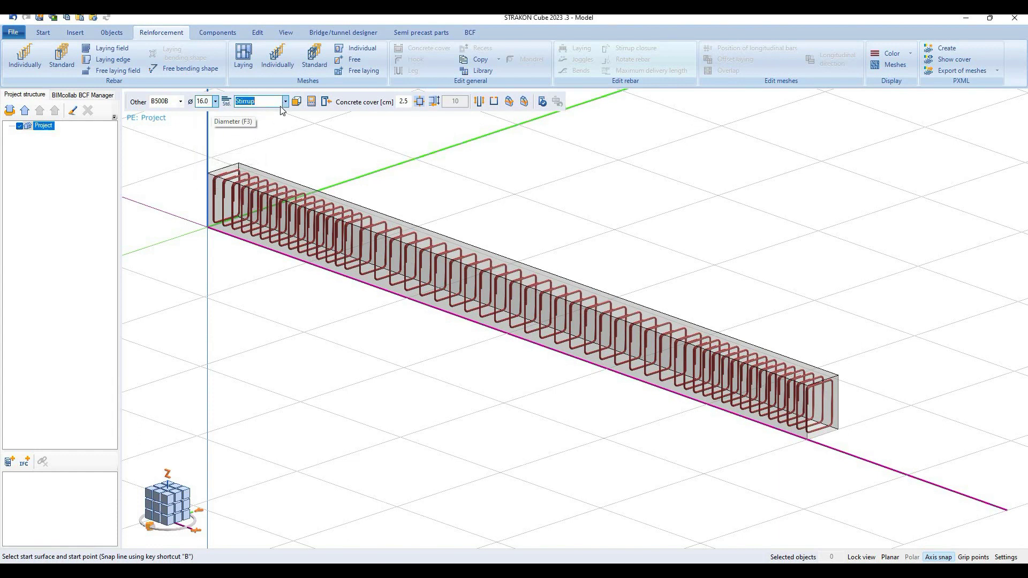
click(282, 105)
click(284, 113)
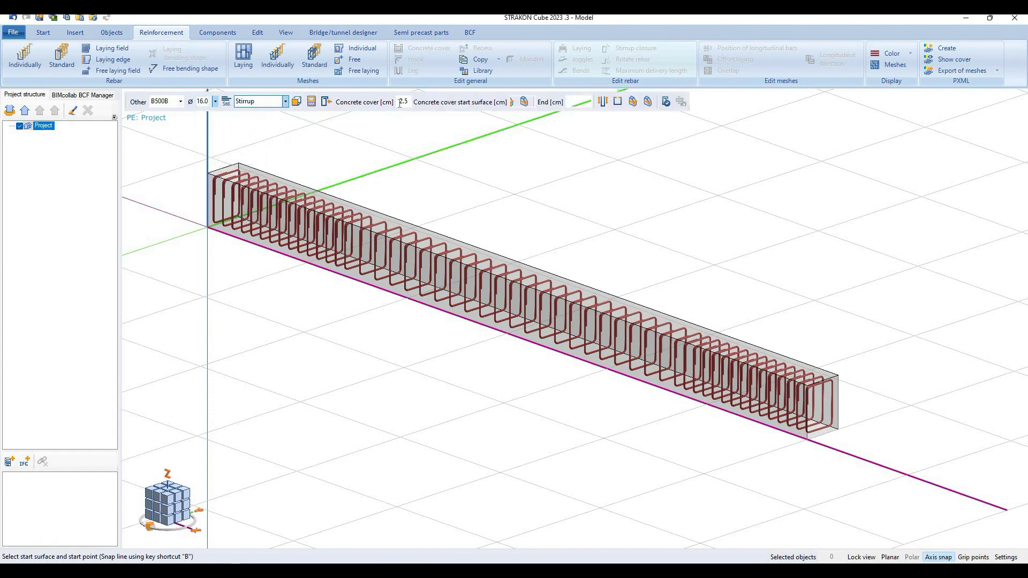
text(4)
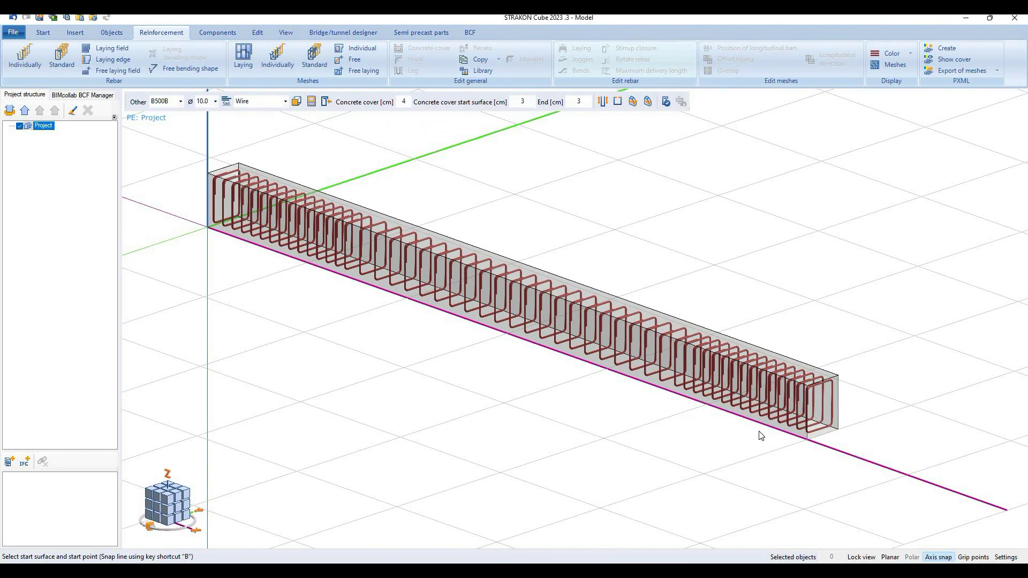
- Set the wire rebar's diameter to 16
scroll(799, 432, up, 2)
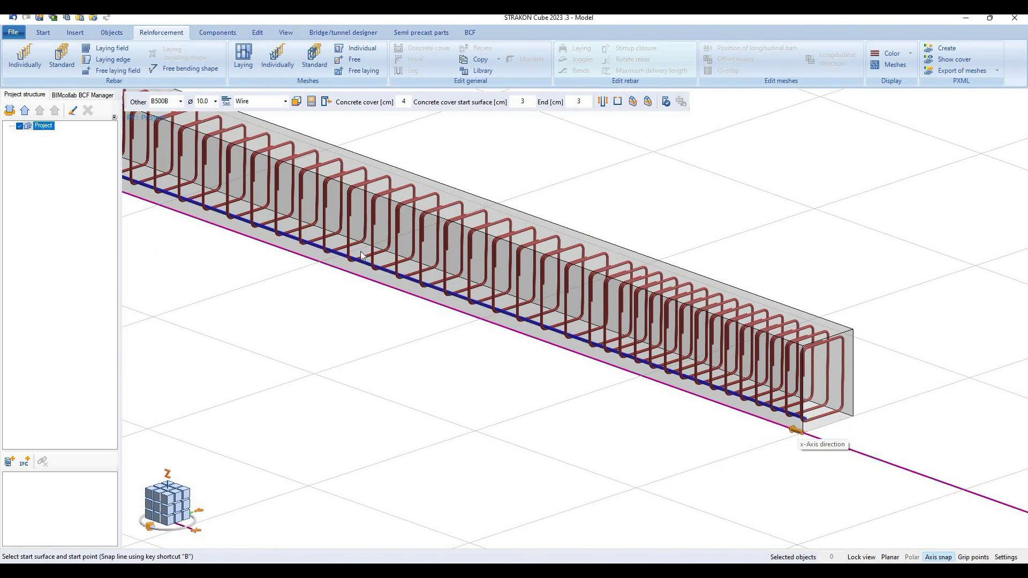
key(F3)
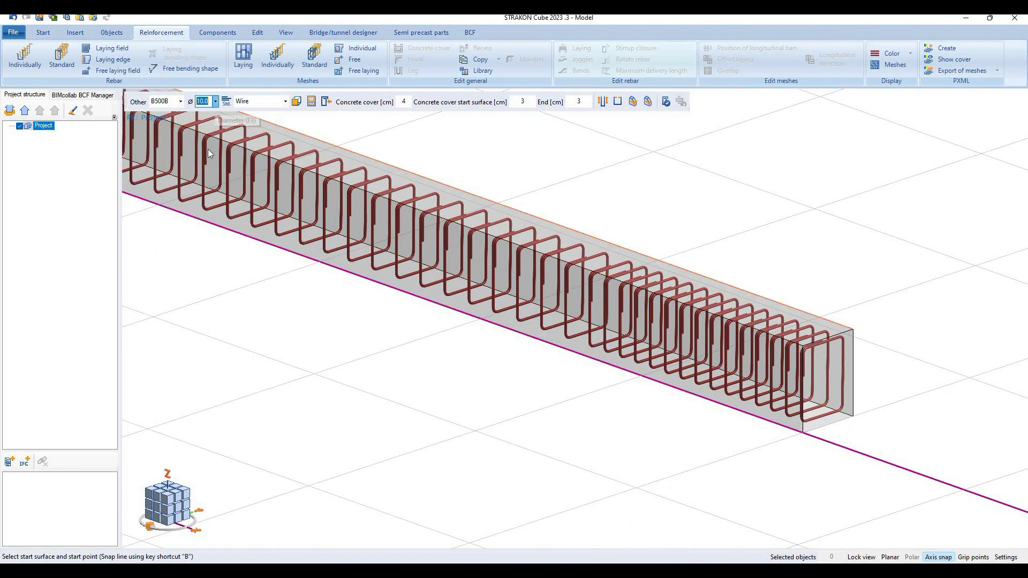
key(Down)
key(Down)
key(Down)
key(Tab)
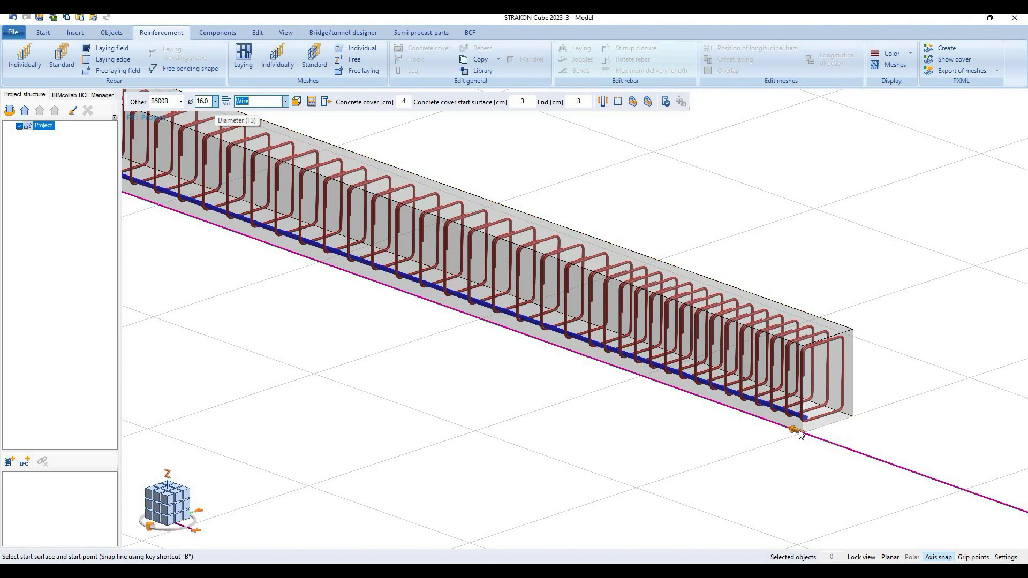
- Lay four 16 mm longitudinal bars from the beam's lower edge, distributed across the width of its underside
click(800, 433)
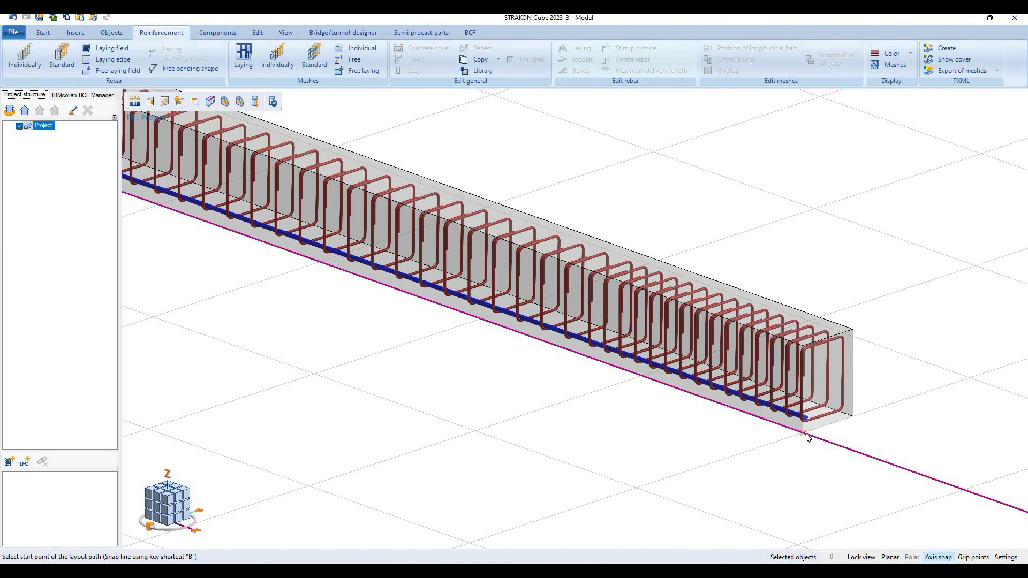
click(849, 422)
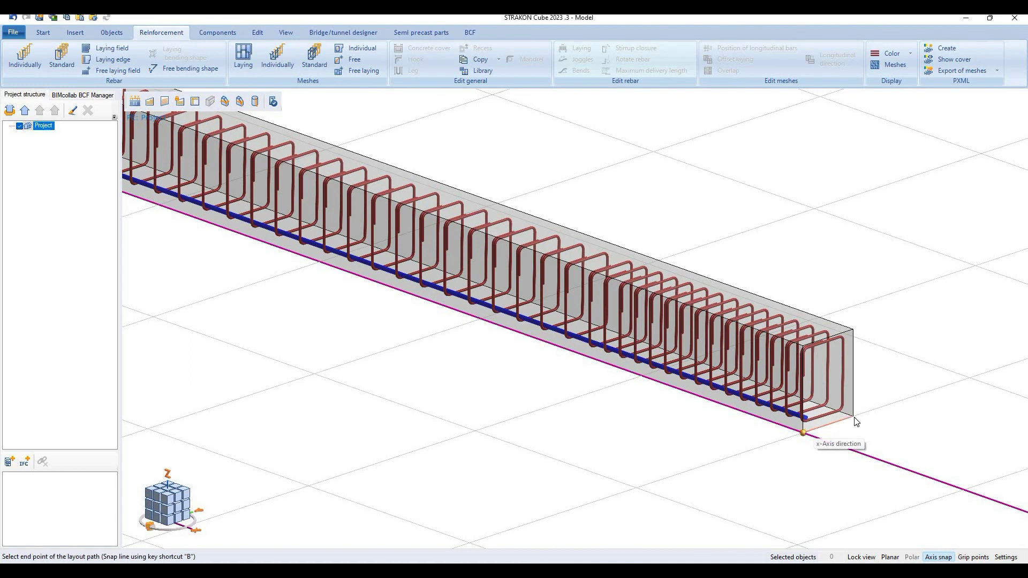
click(493, 245)
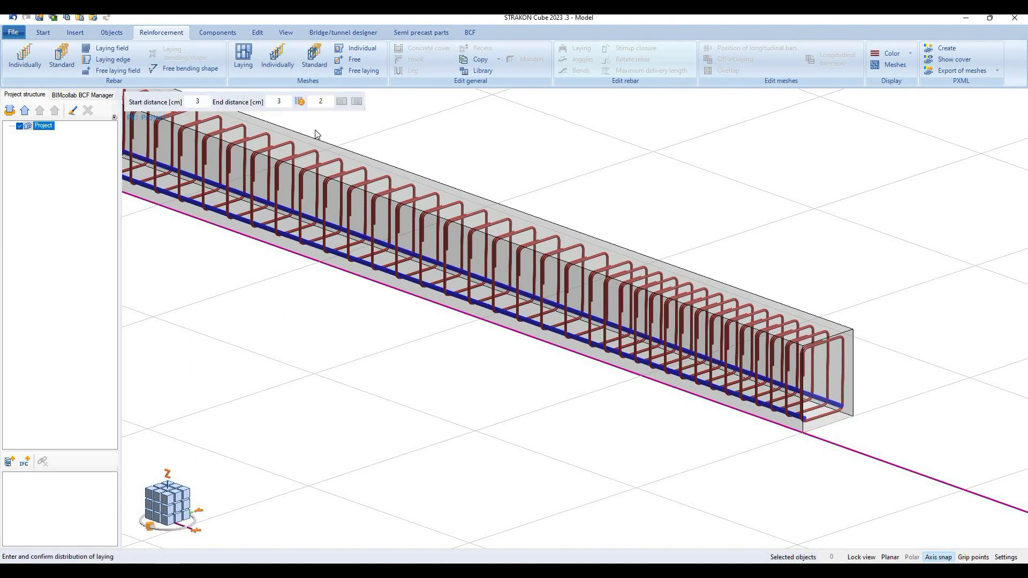
click(300, 103)
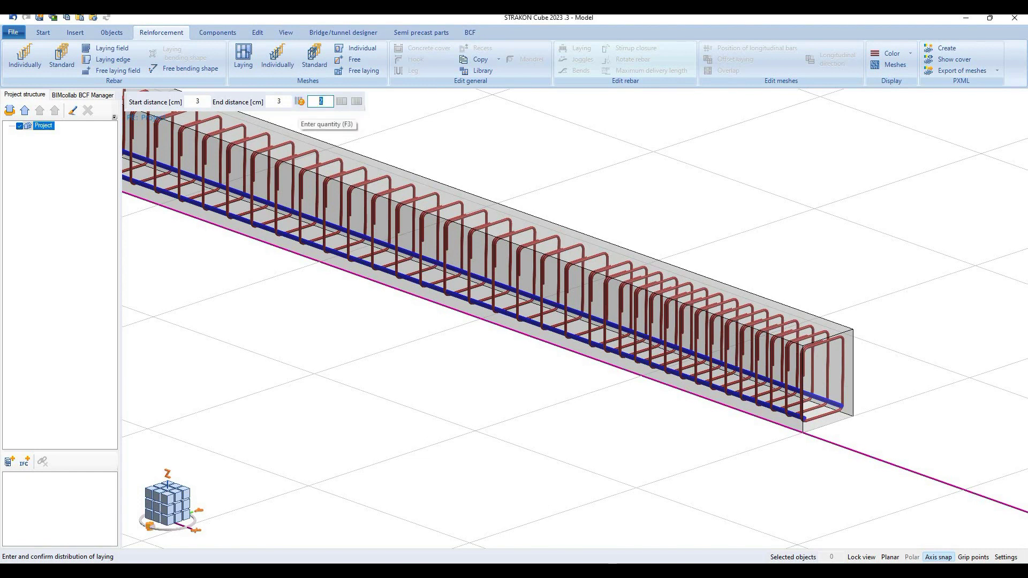
key(Return)
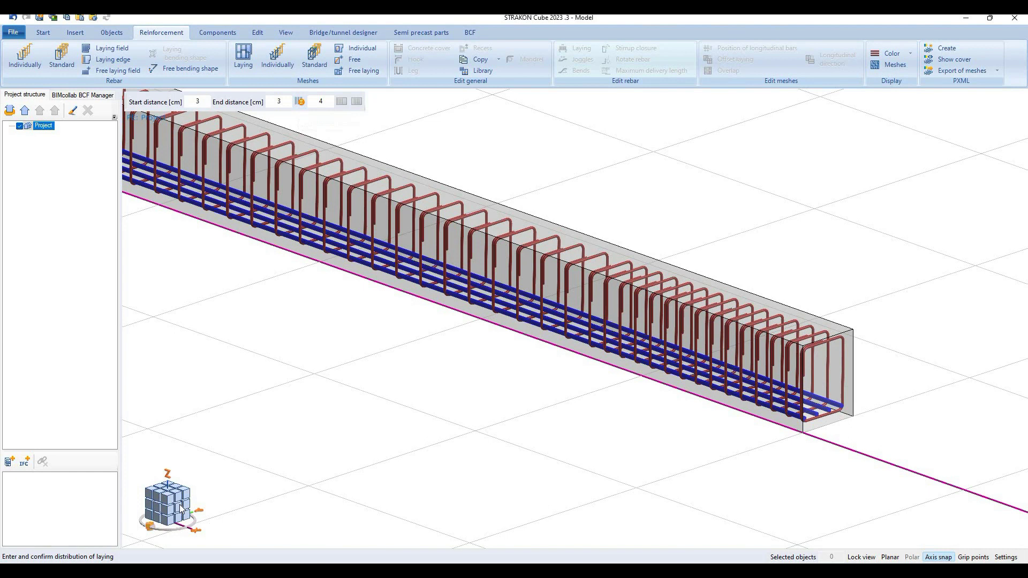
- Set the bottom bars' start and end distances to 4 cm and finish their laying
scroll(313, 189, up, 4)
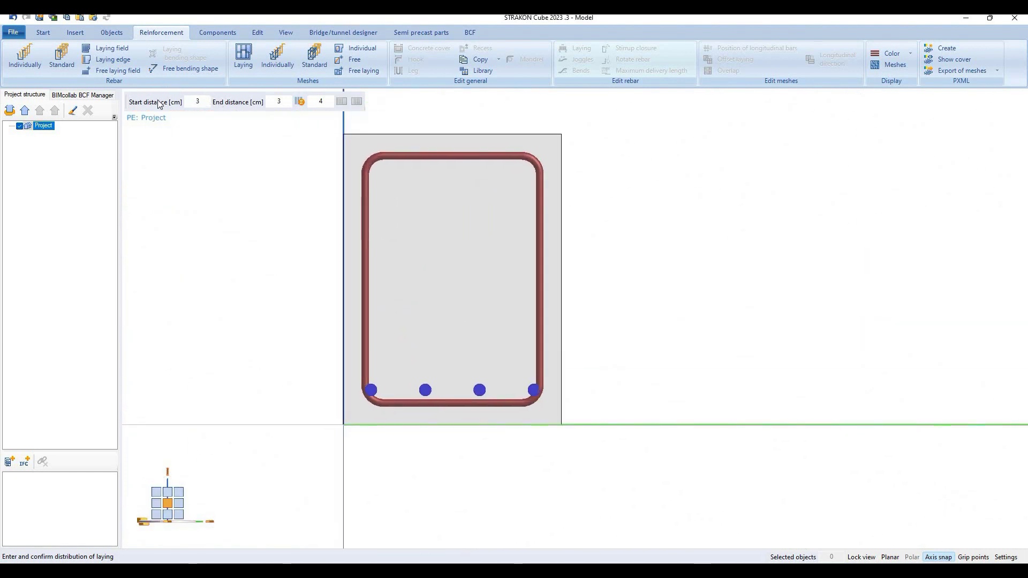
click(197, 102)
text(4)
key(Return)
text(4)
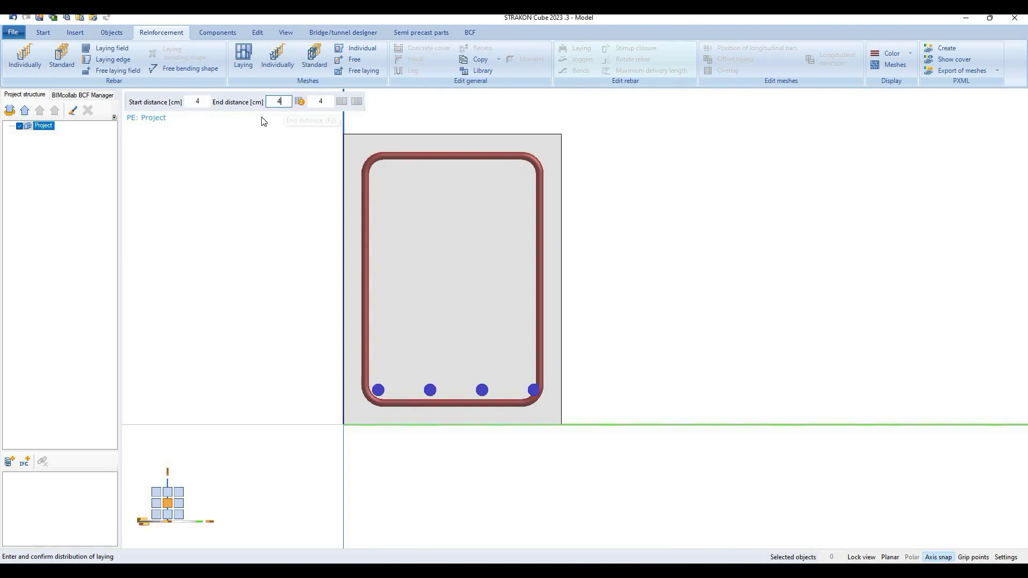
key(Return)
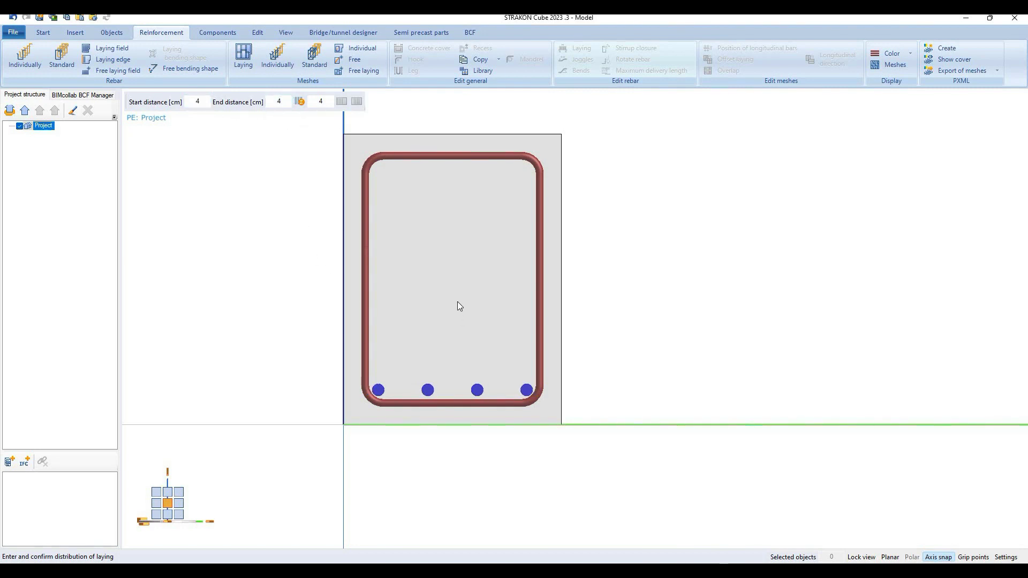
middle_drag(457, 301, 688, 380)
scroll(455, 309, down, 4)
middle_drag(441, 257, 816, 384)
scroll(669, 329, down, 2)
middle_drag(773, 356, 874, 395)
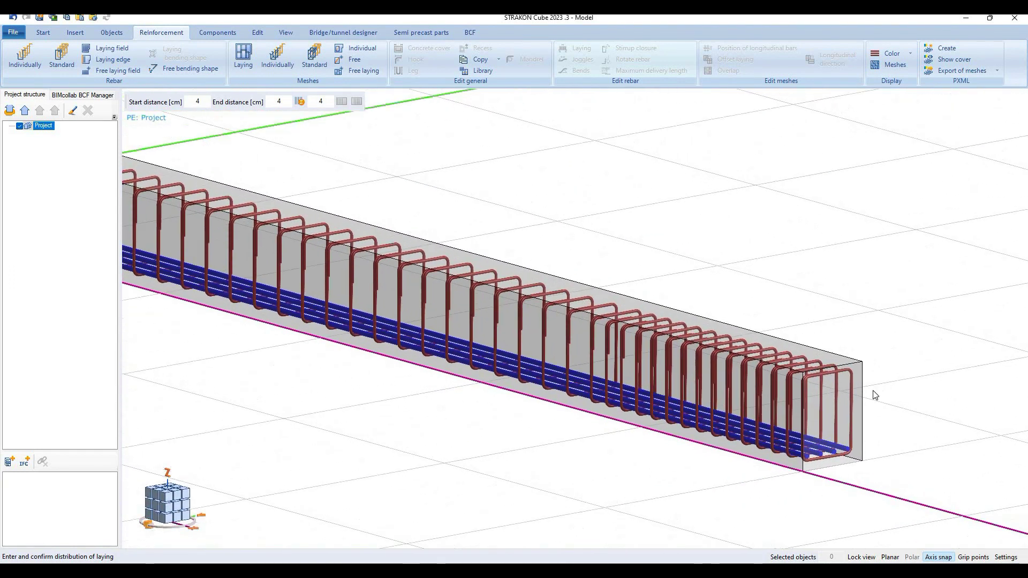
scroll(866, 390, down, 6)
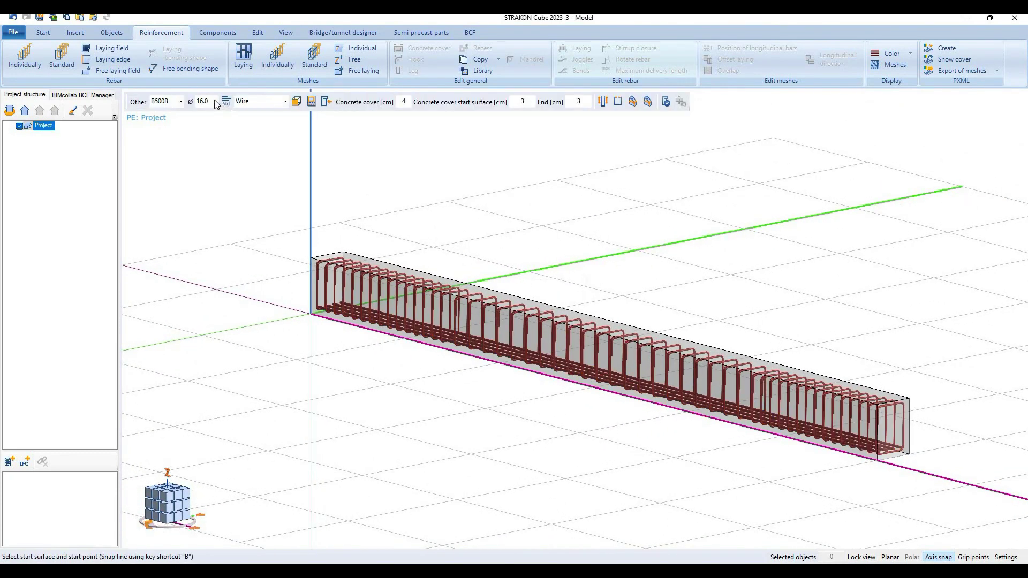
- Set the wire rebar's diameter to 10 and lay bars from the beam's upper edge across its top width
click(216, 102)
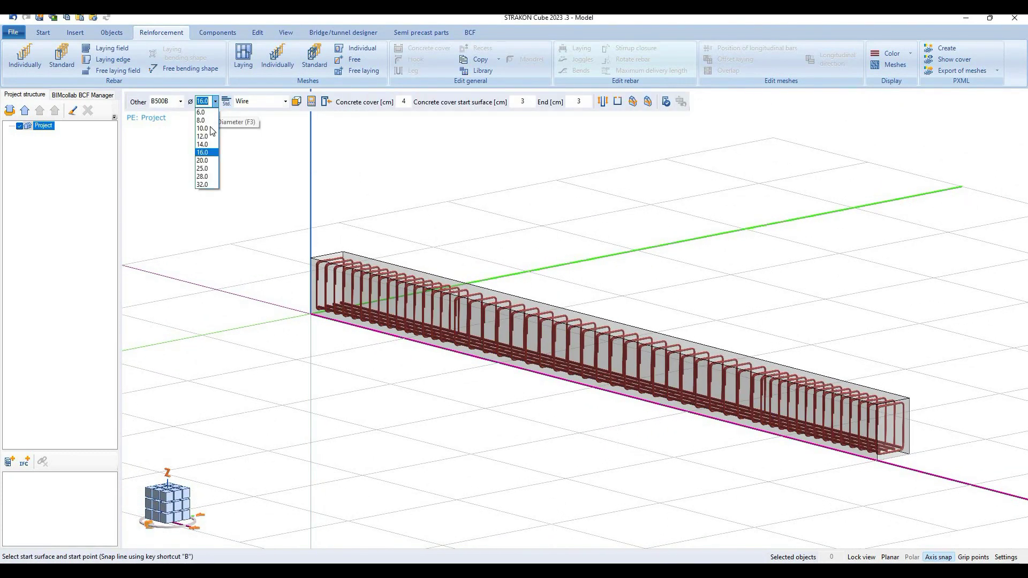
key(Tab)
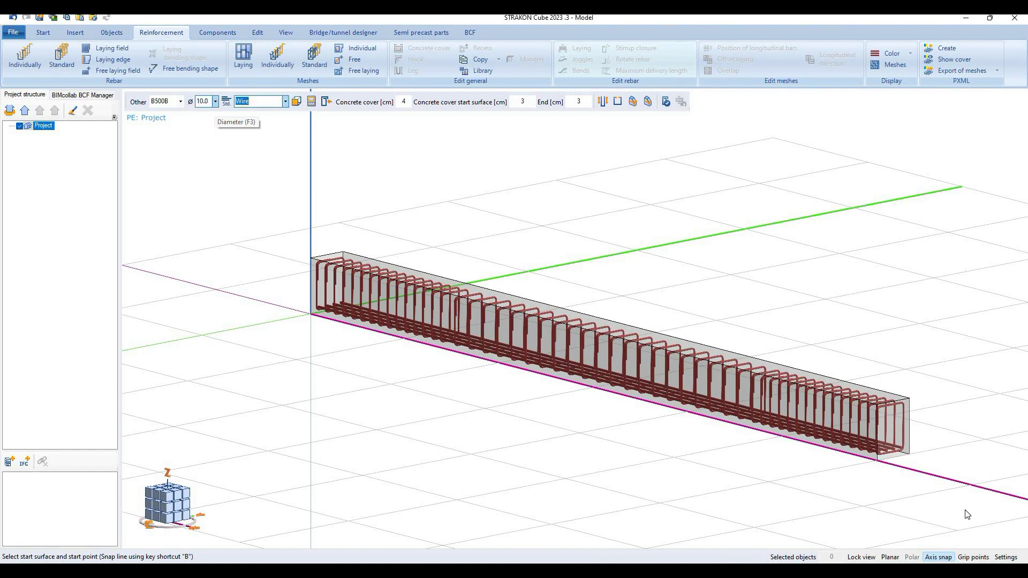
scroll(827, 362, up, 2)
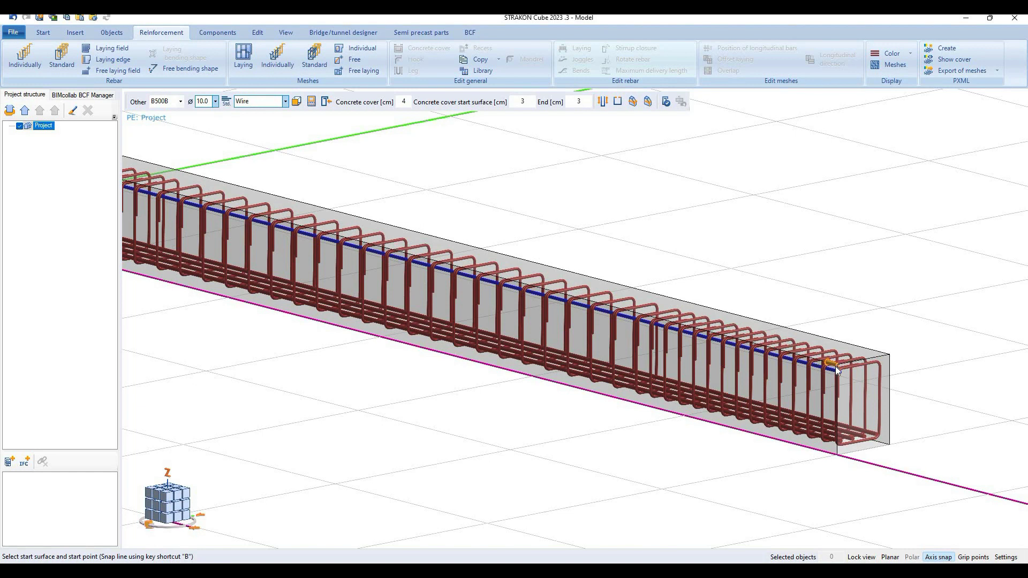
click(836, 368)
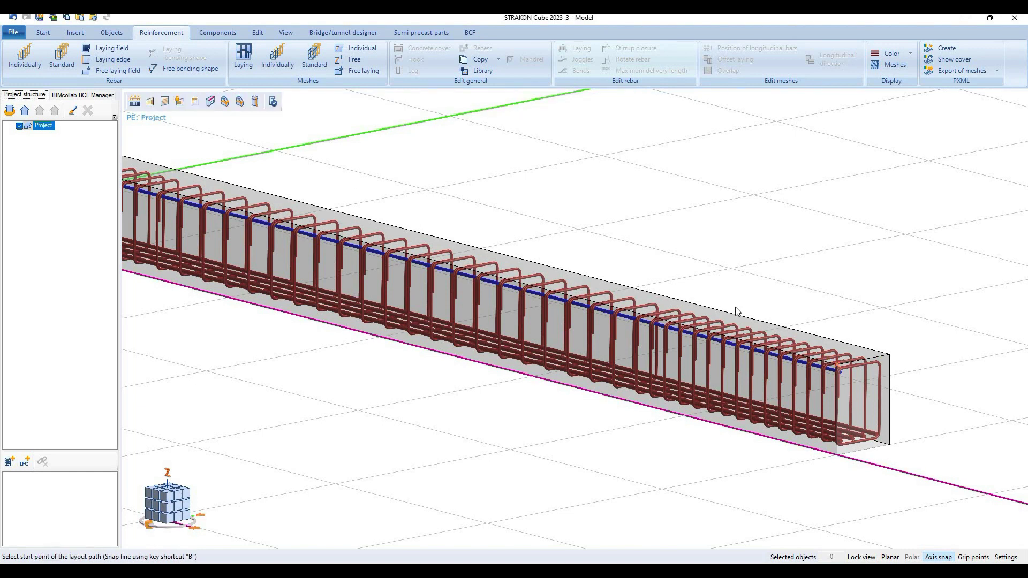
click(837, 365)
click(531, 258)
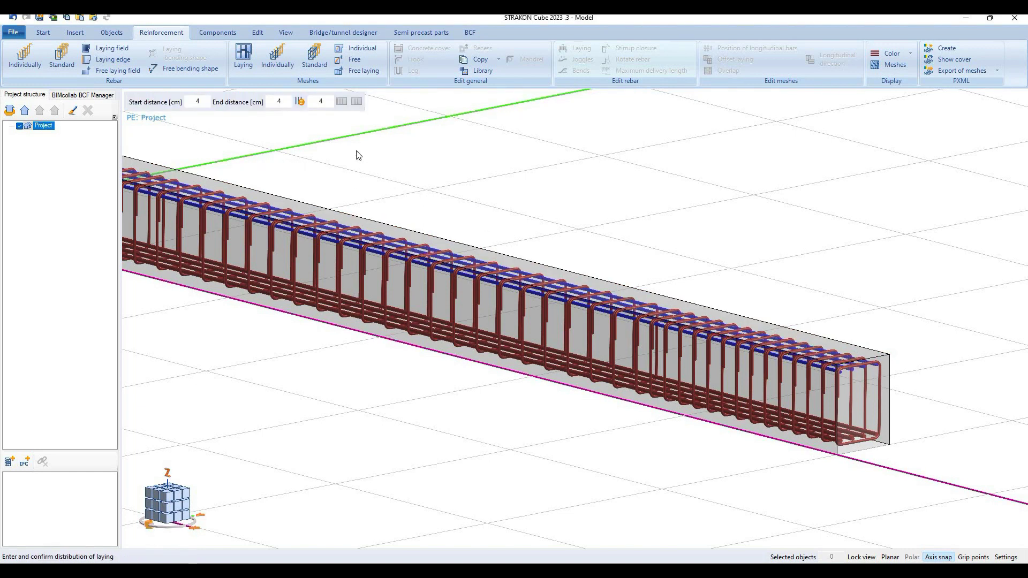
- Set the quantity of top bars to 2, finish their laying and leave the rebar command
click(325, 101)
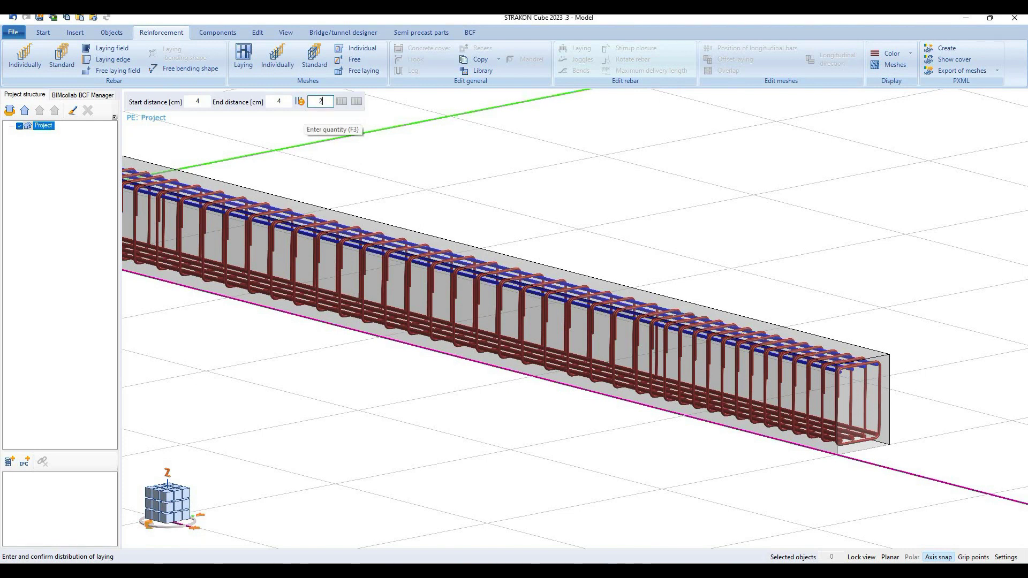
key(Return)
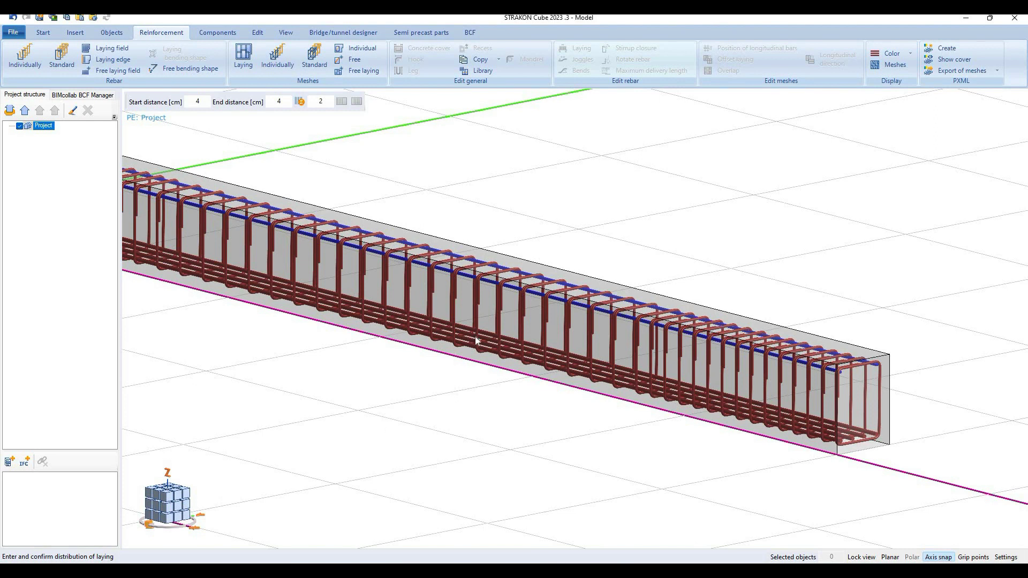
scroll(409, 261, up, 7)
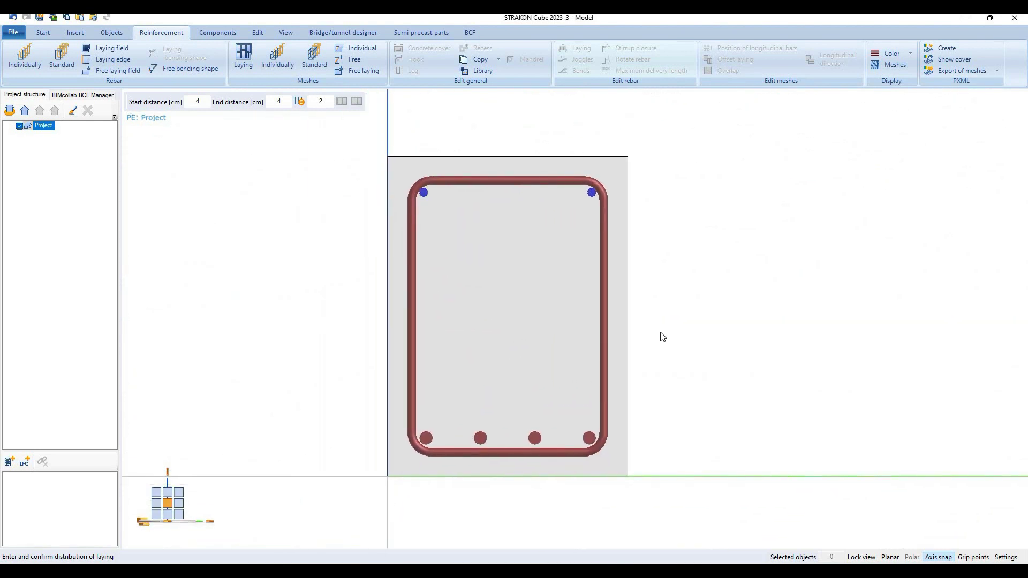
click(621, 314)
middle_drag(610, 319, 720, 359)
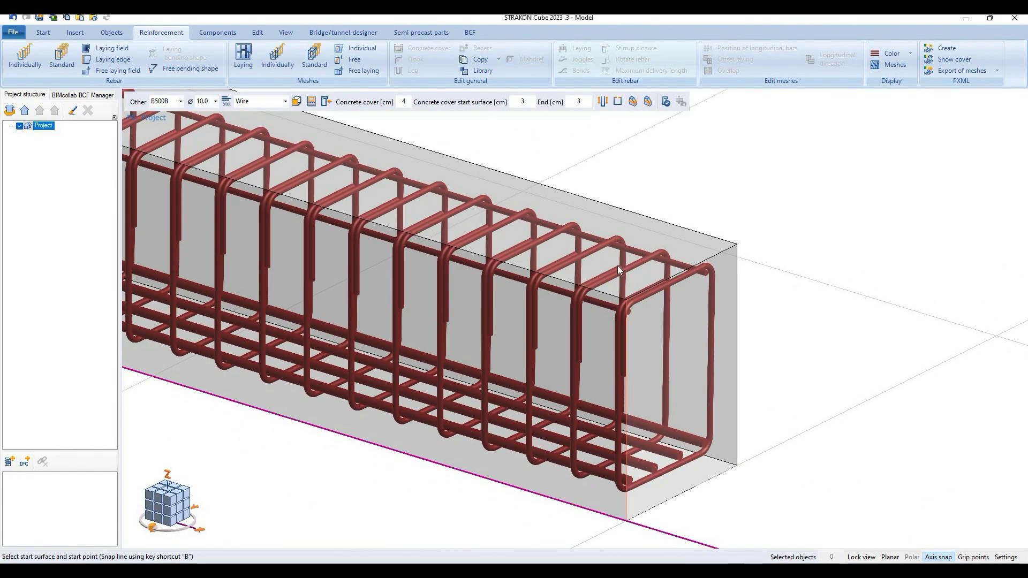
middle_drag(629, 345, 655, 349)
key(Escape)
- Give the stirrups angled, inward-bent end hooks with a length of 8 cm and a mandrel diameter factor of 4
click(648, 345)
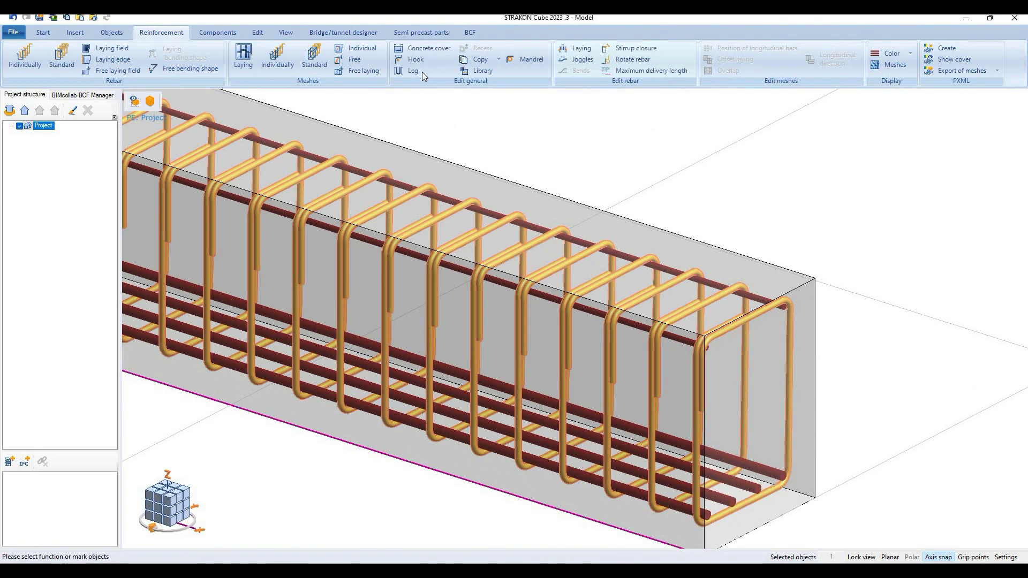
click(415, 60)
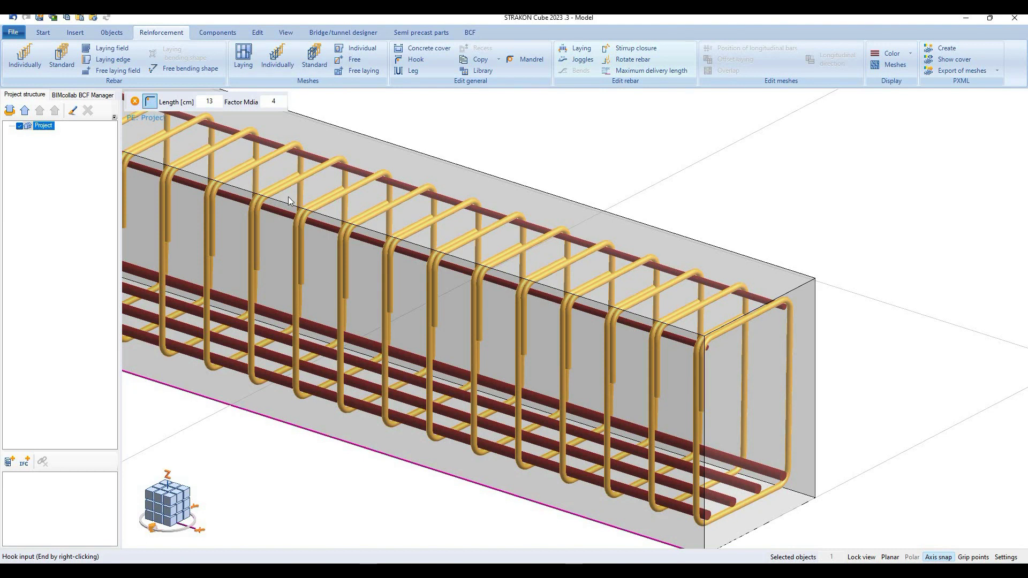
scroll(506, 332, down, 4)
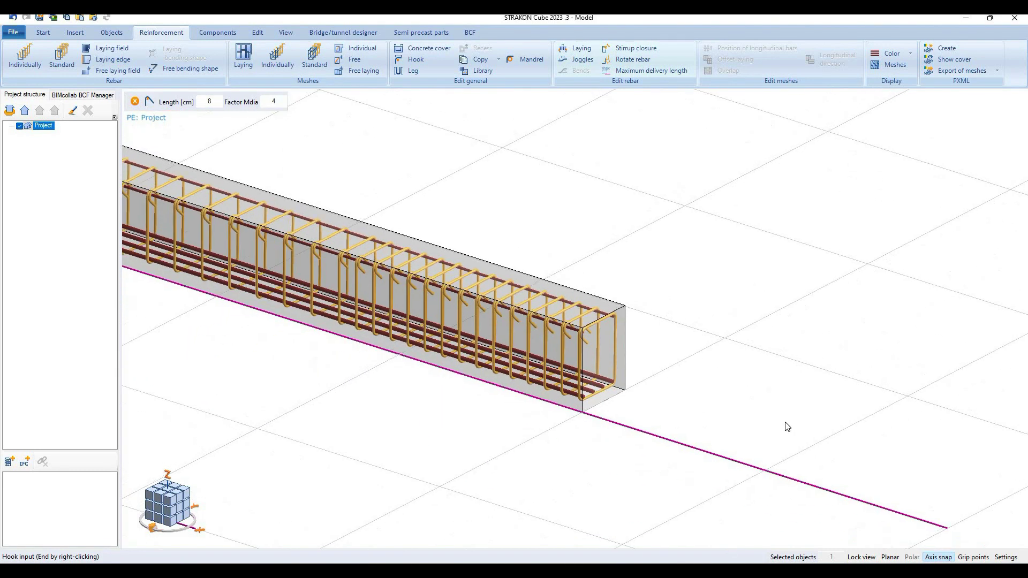
scroll(788, 427, down, 5)
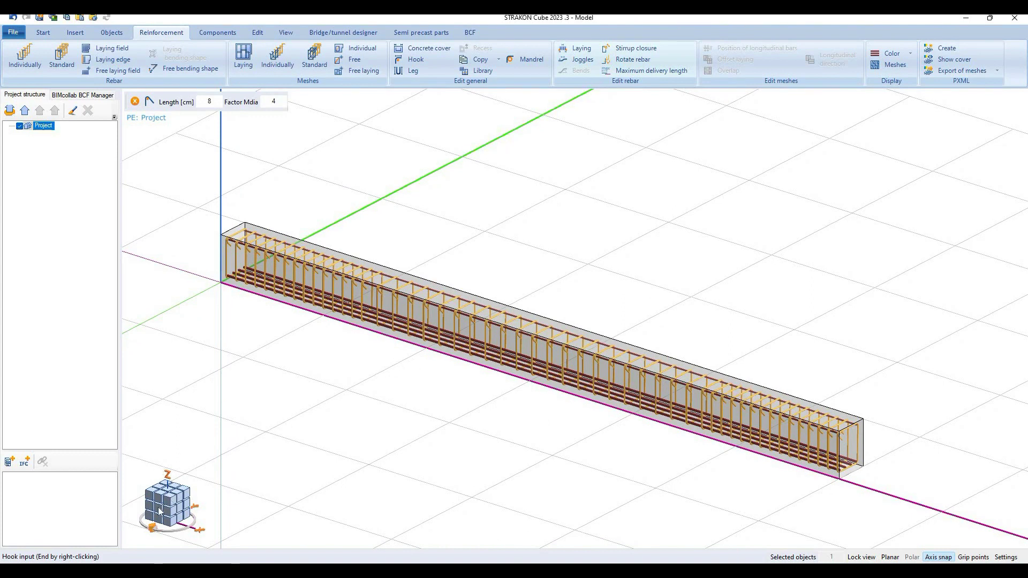
- Export the beam's front elevation as a 3D view to the STRAKON premium drawing and place it near the sheet's upper-left corner
middle_drag(376, 342, 405, 314)
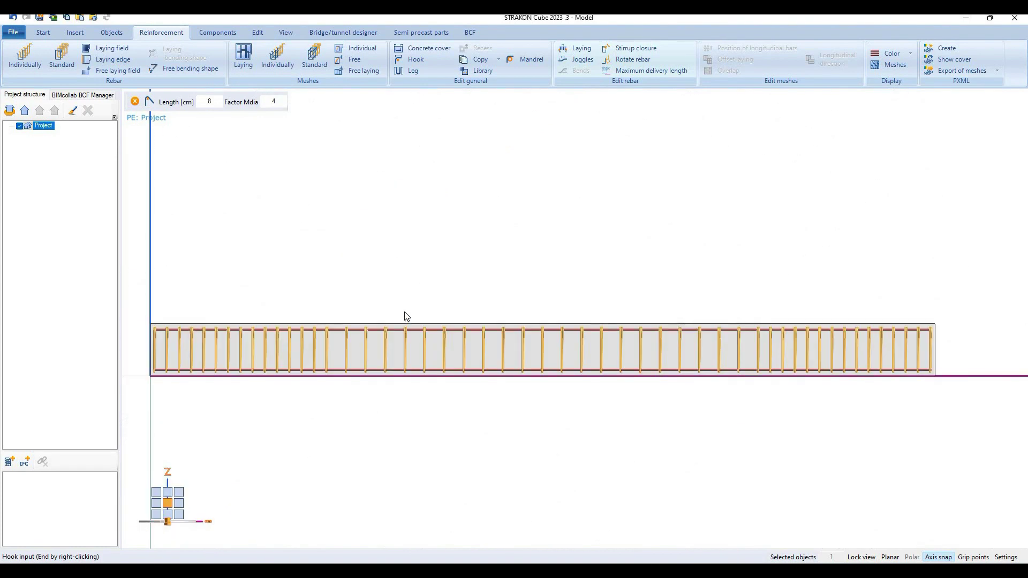
click(165, 500)
middle_drag(340, 370, 485, 310)
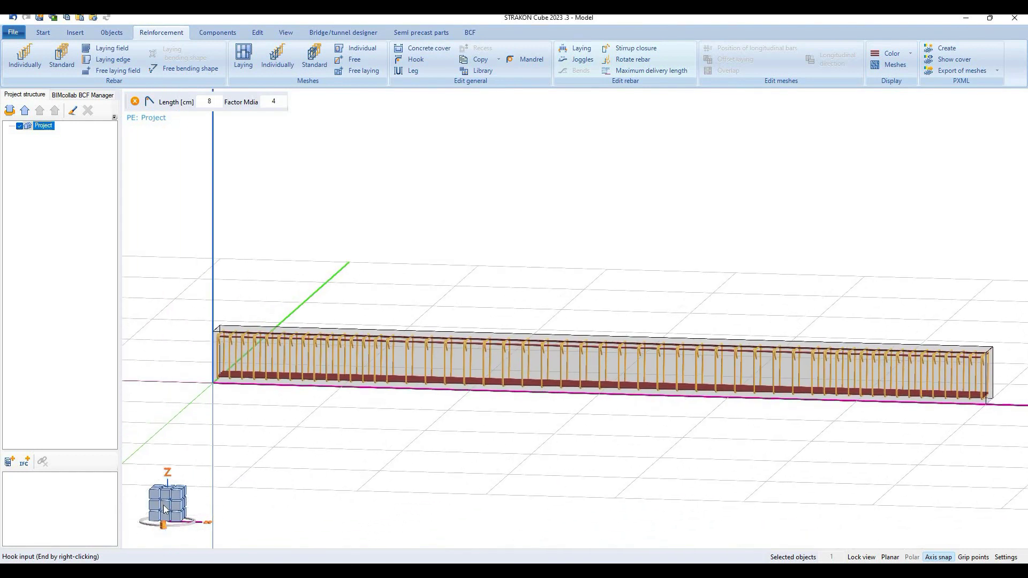
key(F2)
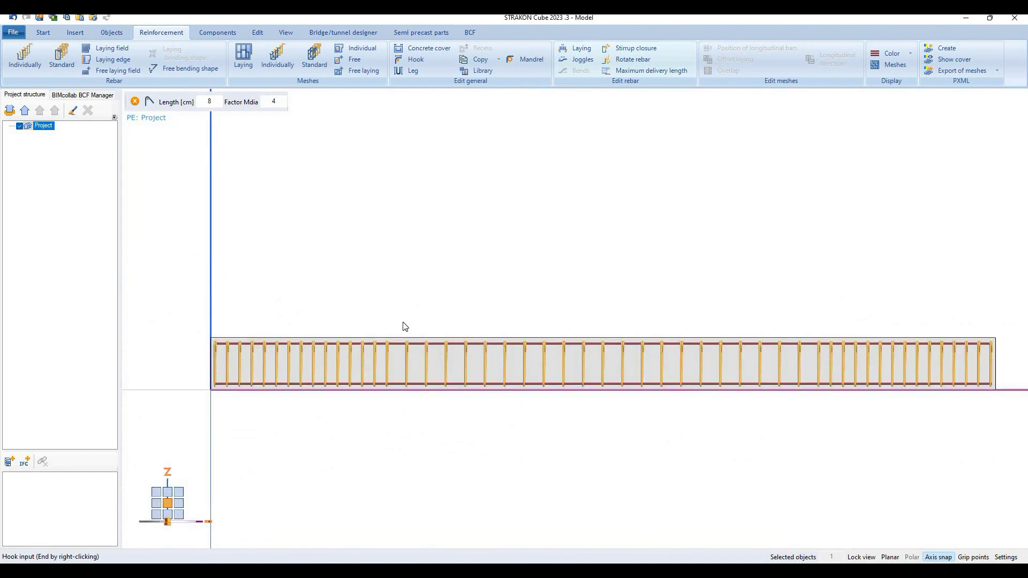
click(42, 33)
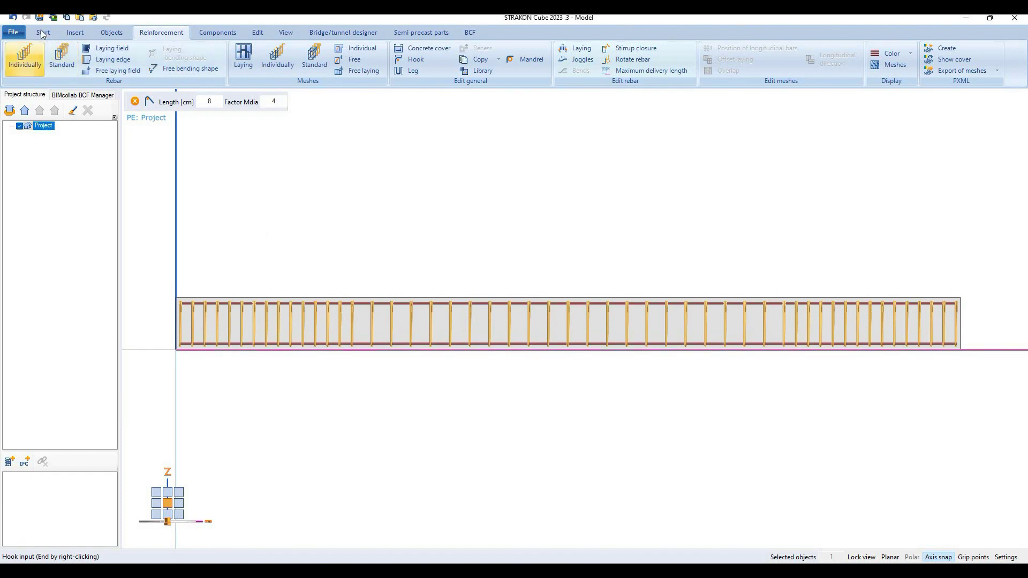
click(329, 51)
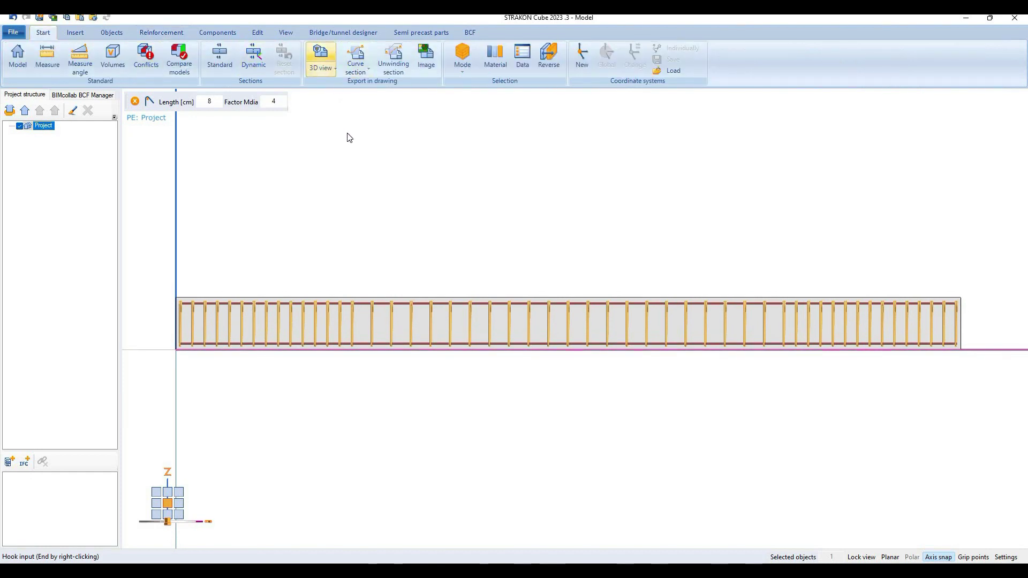
scroll(292, 174, up, 5)
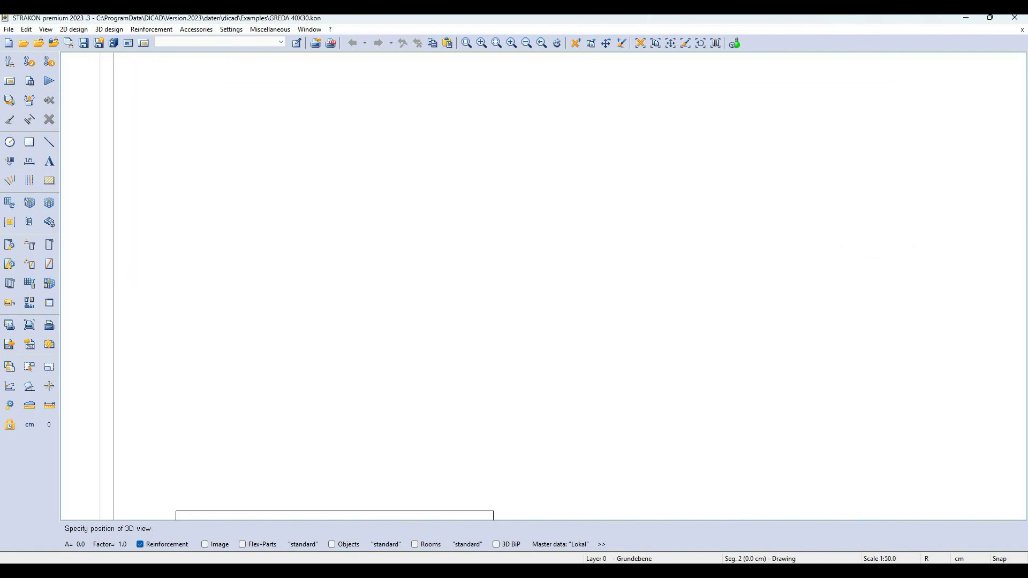
scroll(205, 225, down, 3)
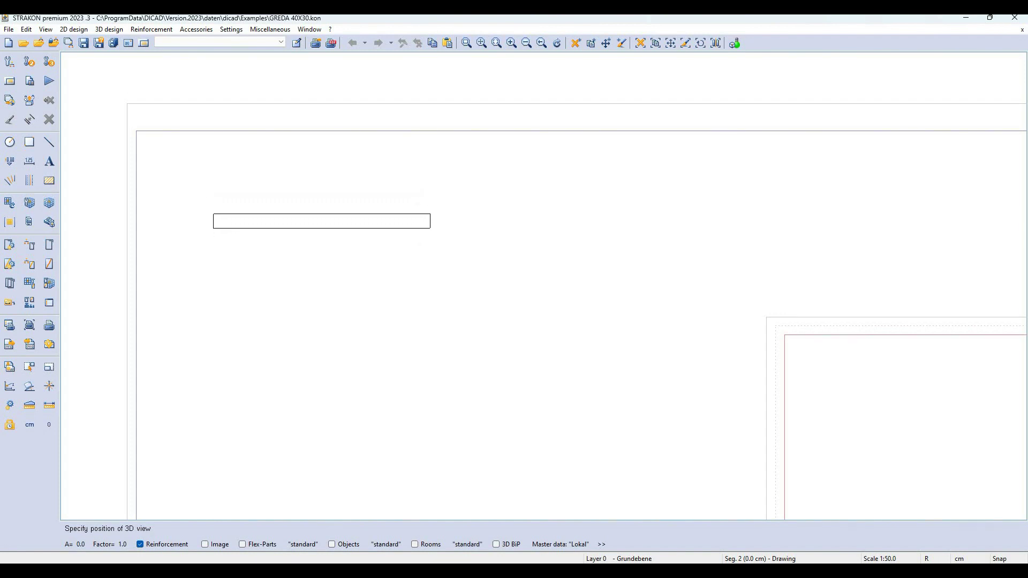
click(213, 229)
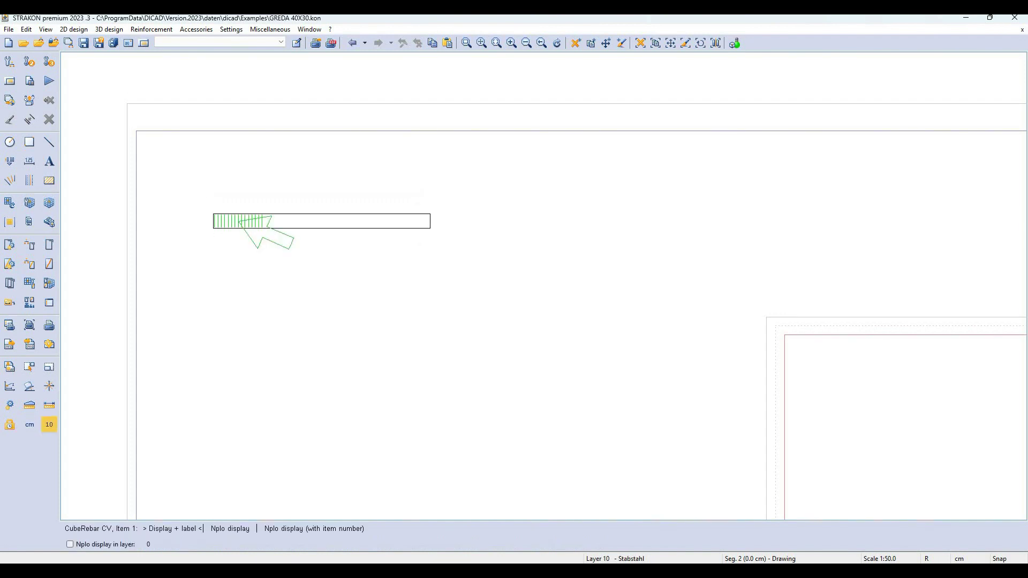
- Label the first stirrup range with the Comb - all marking style, placing its marking line below the beam
click(333, 546)
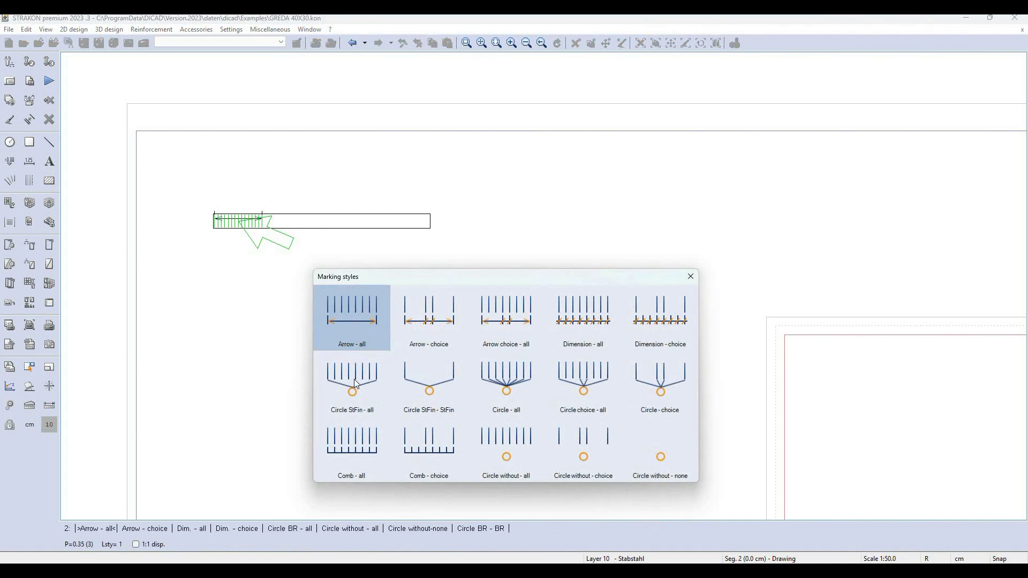
click(352, 319)
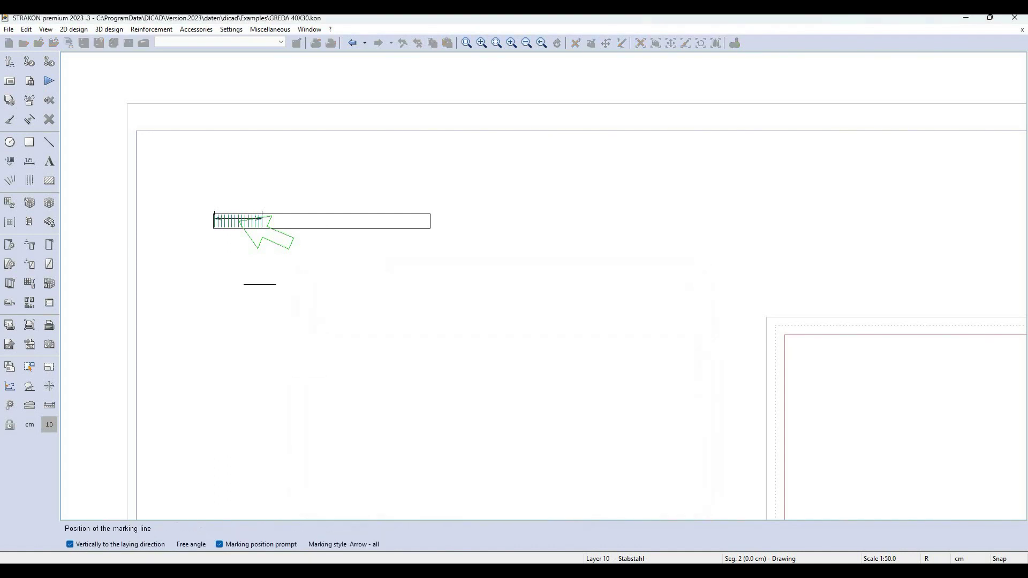
scroll(240, 248, up, 2)
click(217, 272)
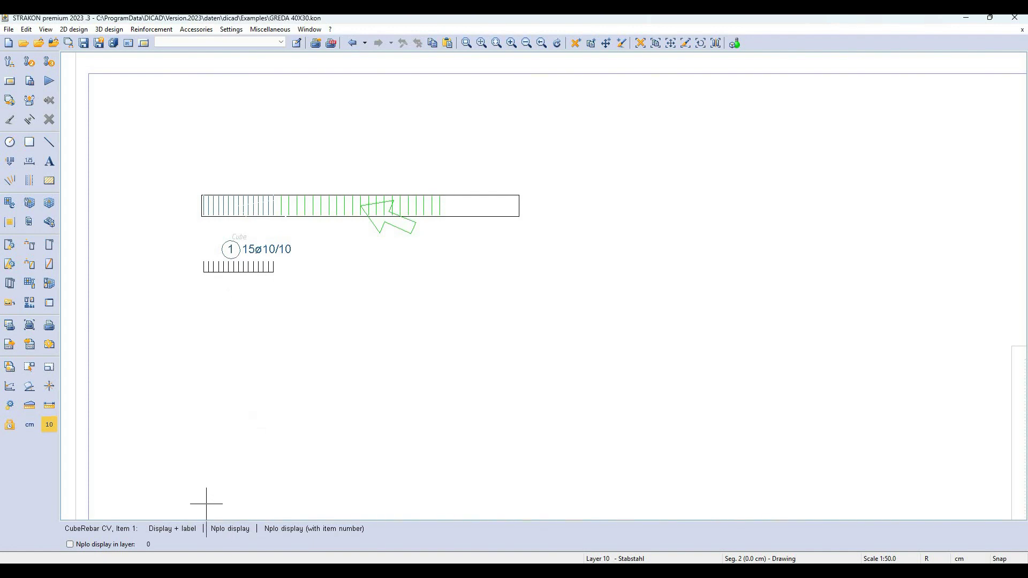
- Label the middle and right-hand stirrup ranges with the Comb - all marking style, aligning their marking lines with the first one below the beam
click(183, 529)
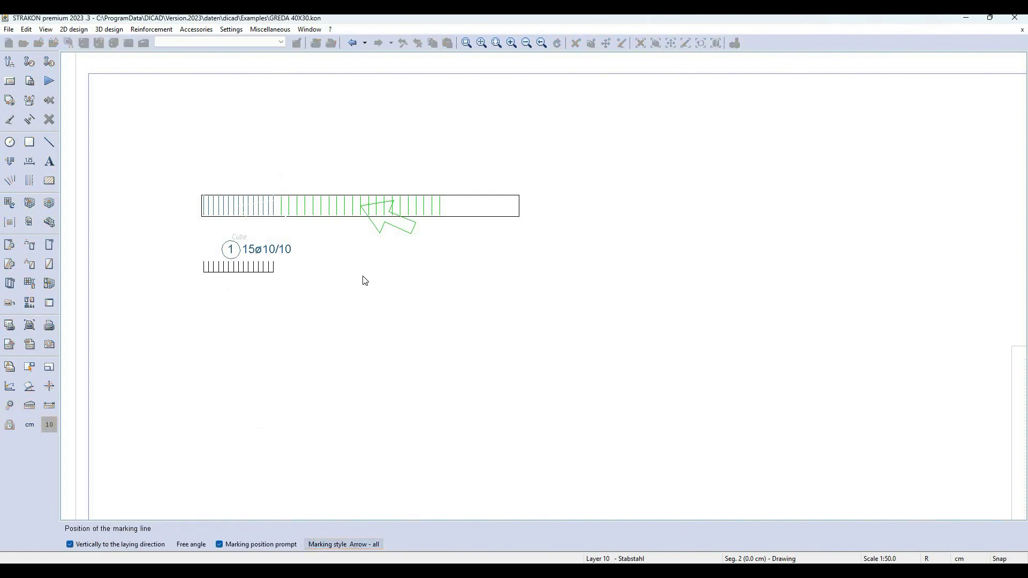
click(365, 440)
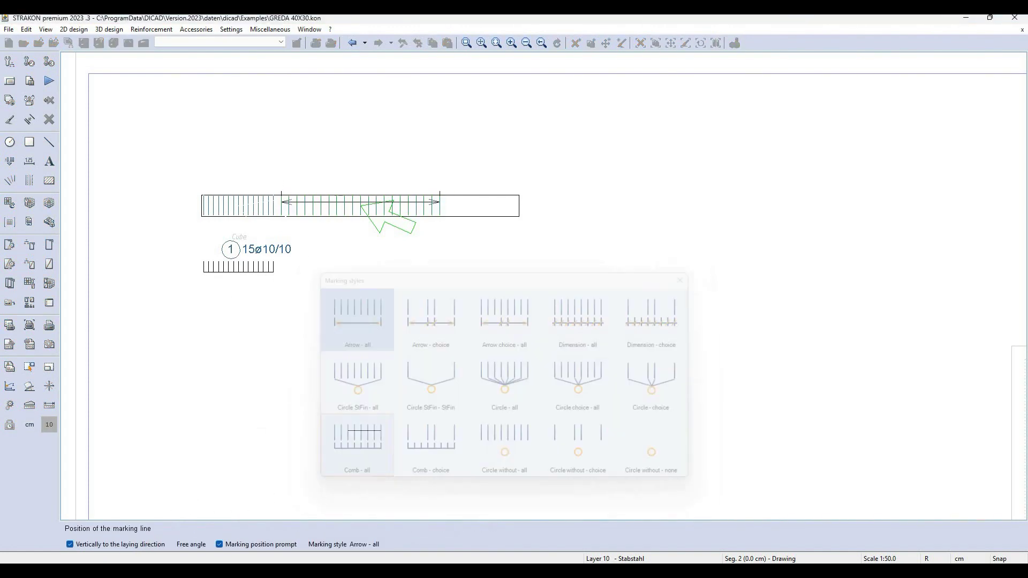
click(306, 272)
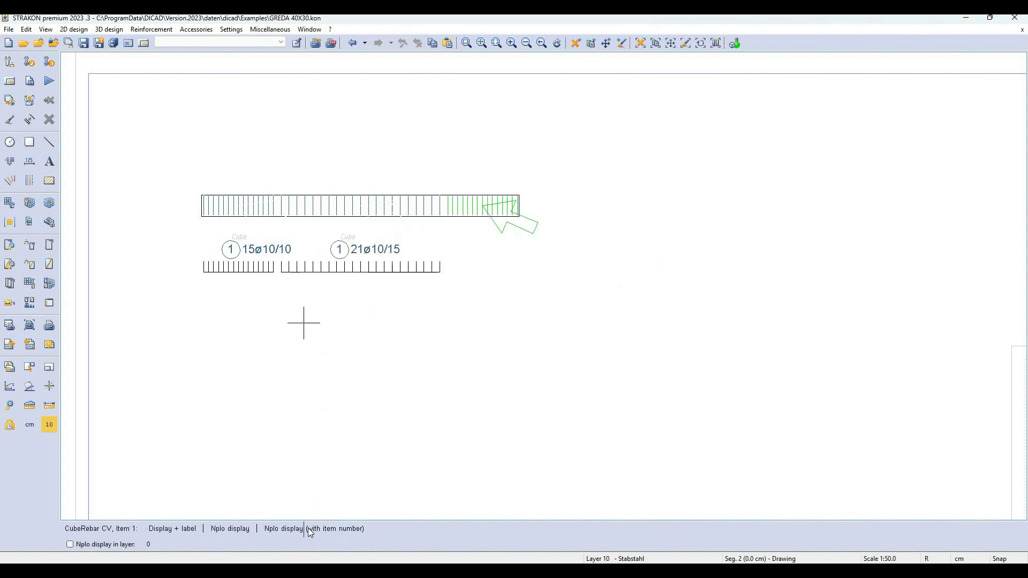
click(173, 529)
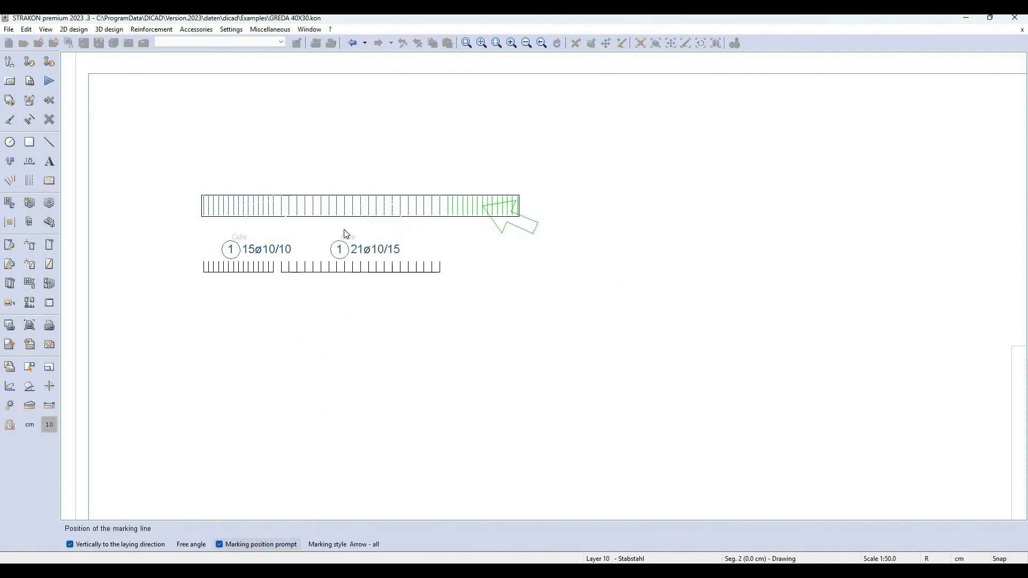
click(340, 545)
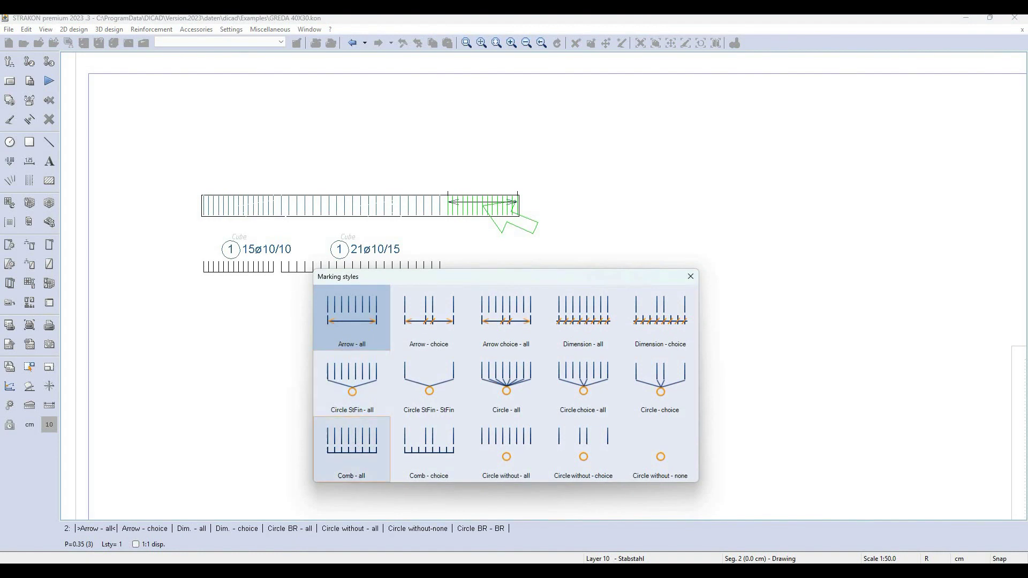
click(363, 440)
click(430, 262)
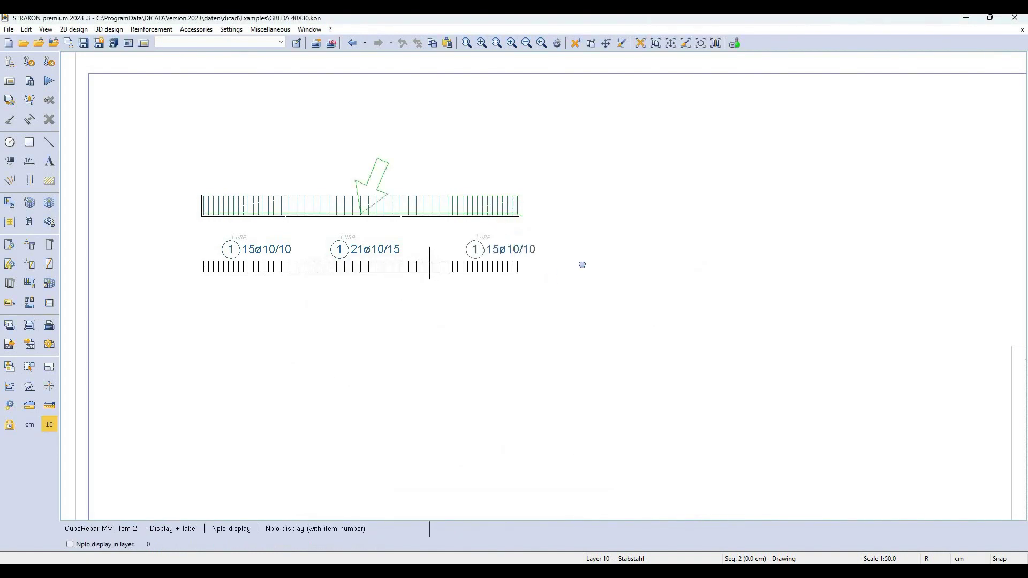
- Label the bottom and top longitudinal bars on the elevation, placing both position labels above the beam
middle_drag(539, 280, 604, 255)
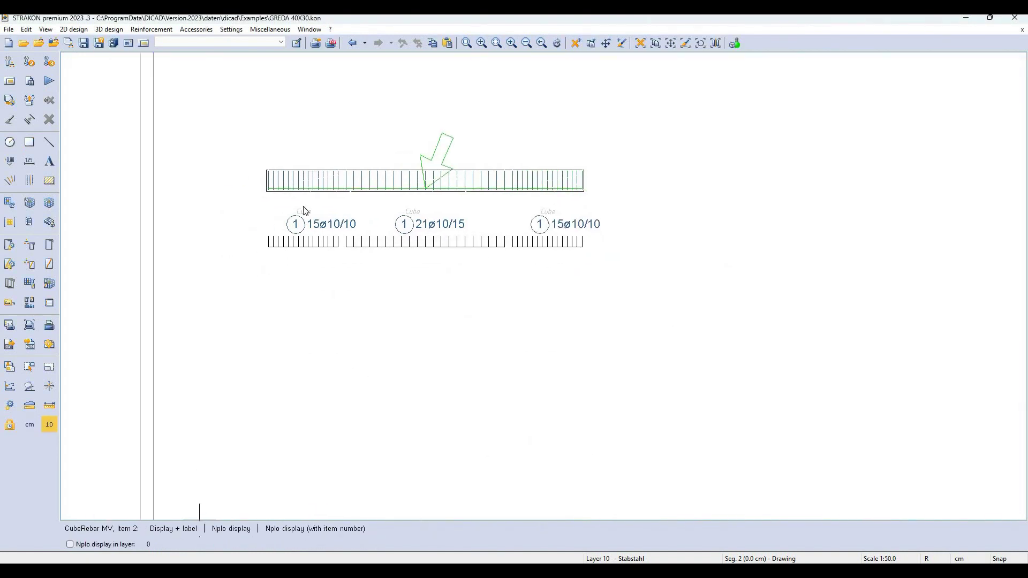
click(177, 529)
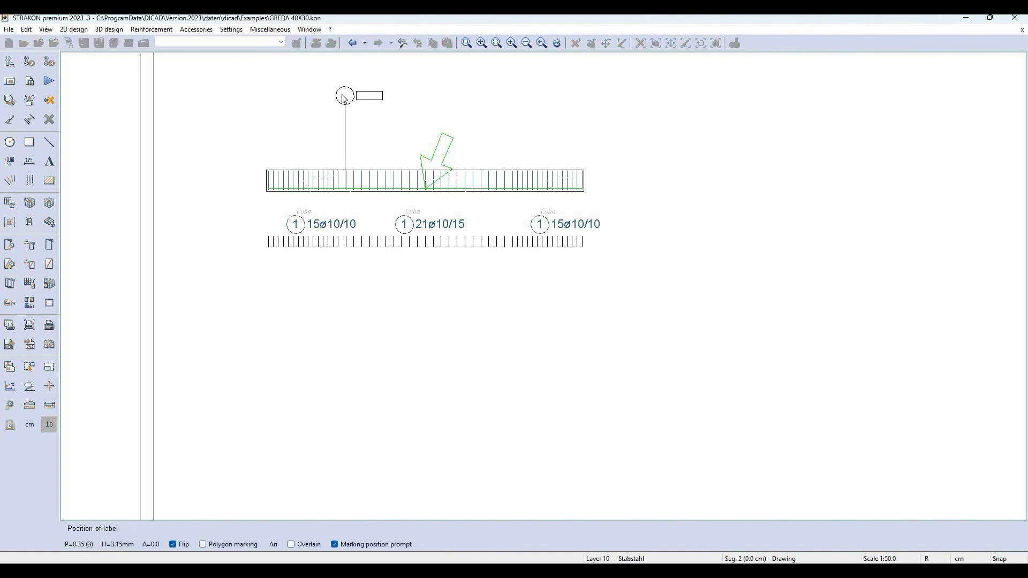
click(341, 94)
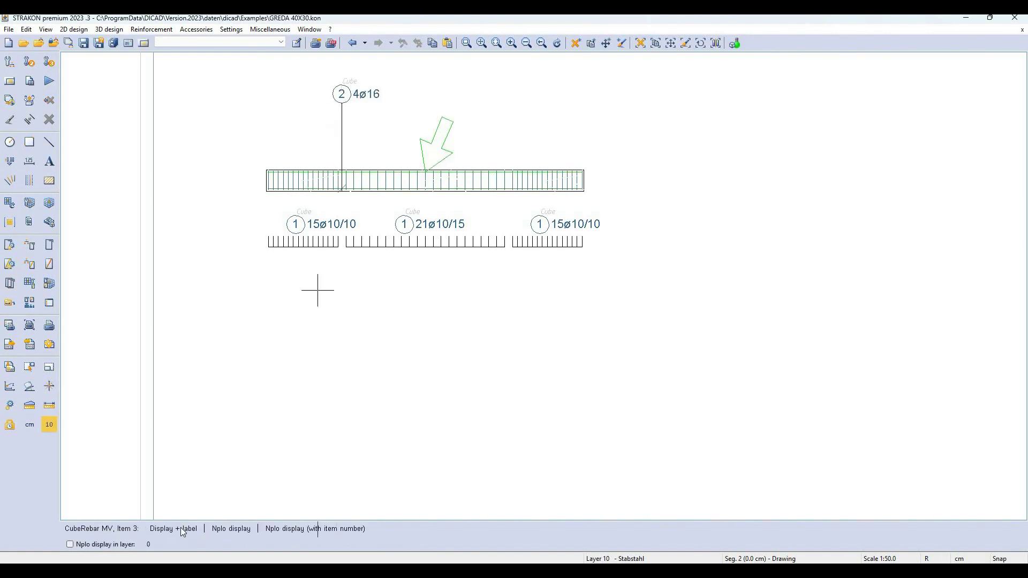
click(513, 107)
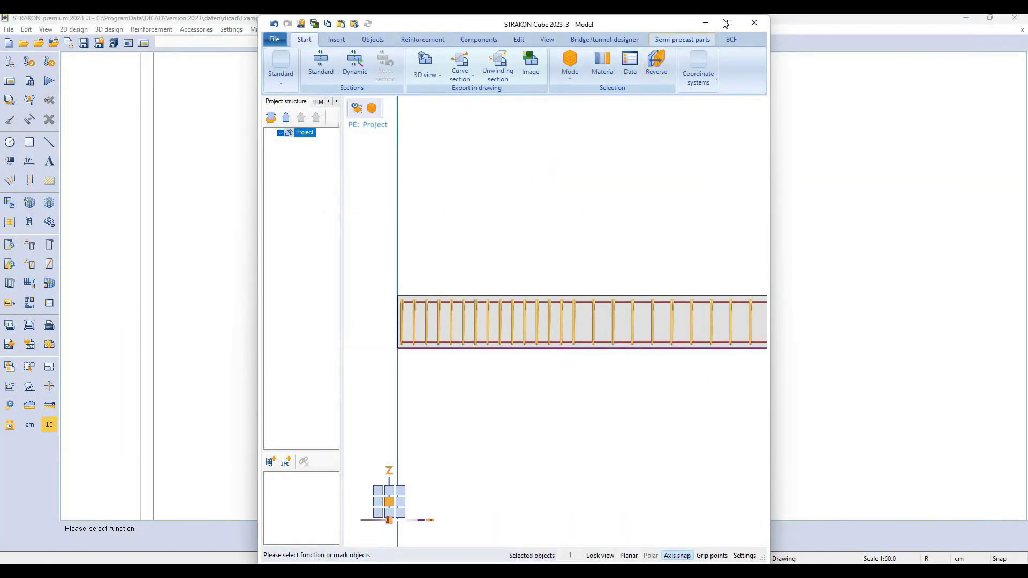
- In STRAKON Cube, cut a standard vertical section across the beam near midspan, picking its side to the right of the section line
key(super+Up)
scroll(558, 269, down, 2)
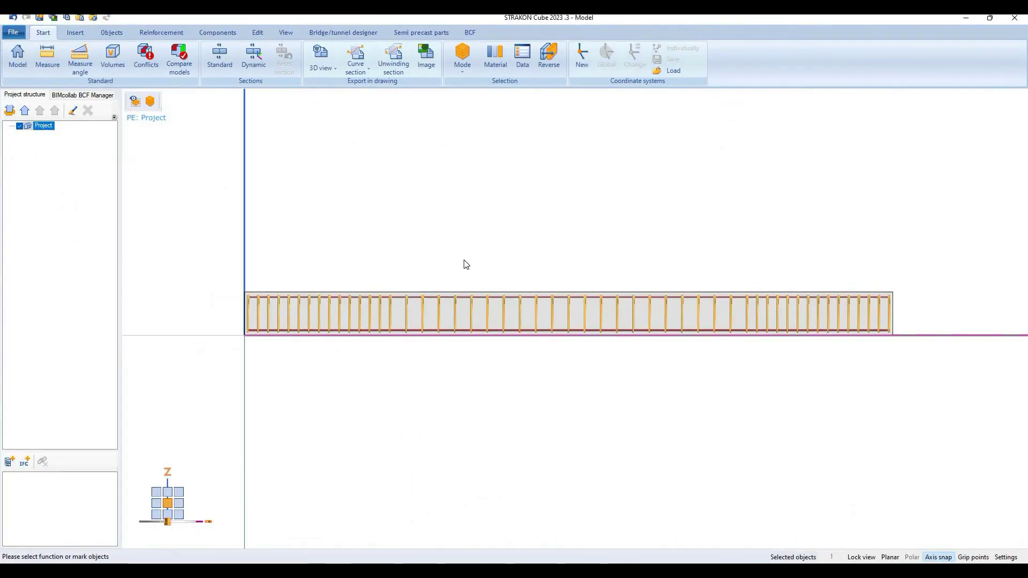
middle_drag(427, 259, 412, 261)
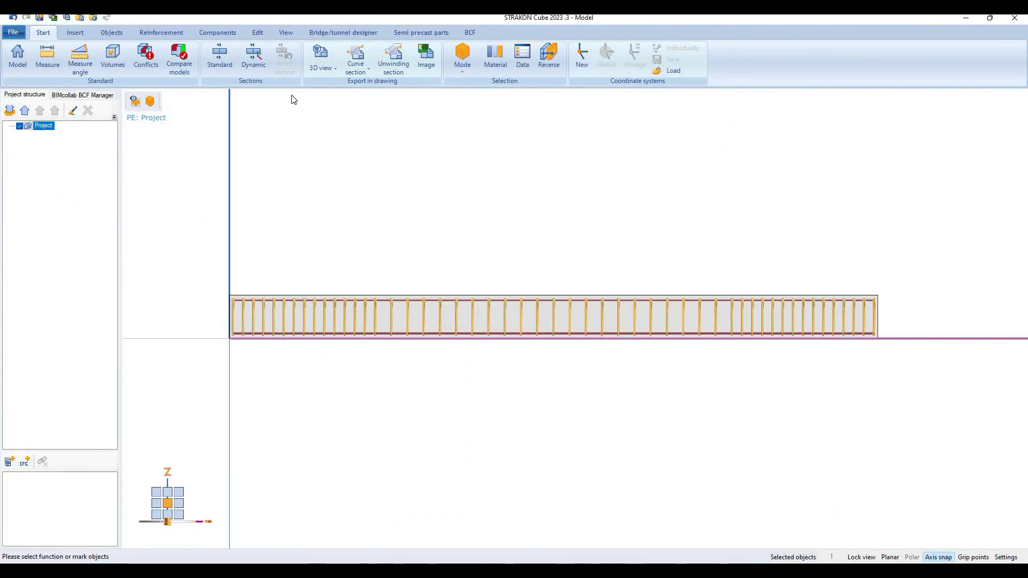
click(224, 60)
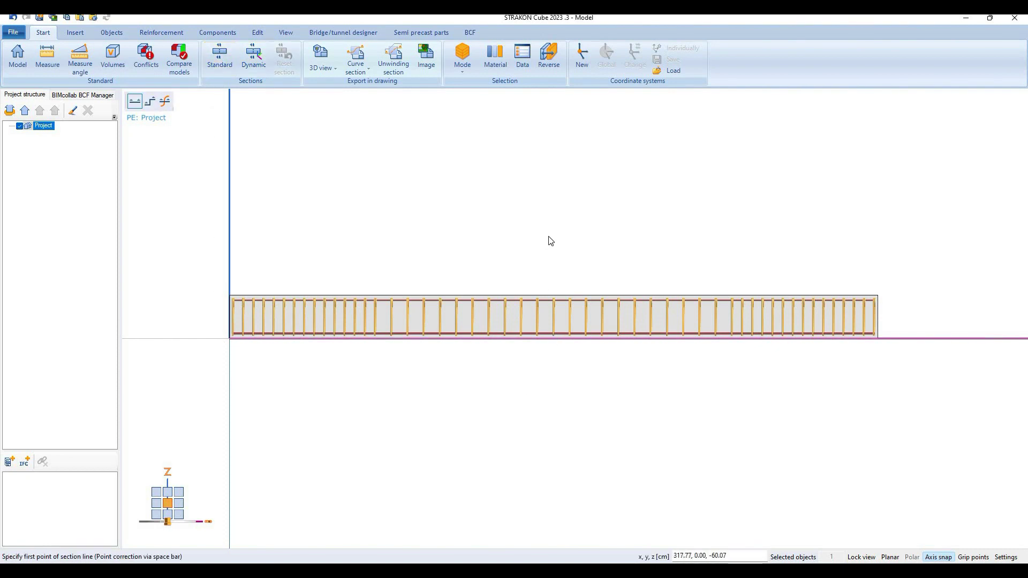
click(560, 402)
click(563, 231)
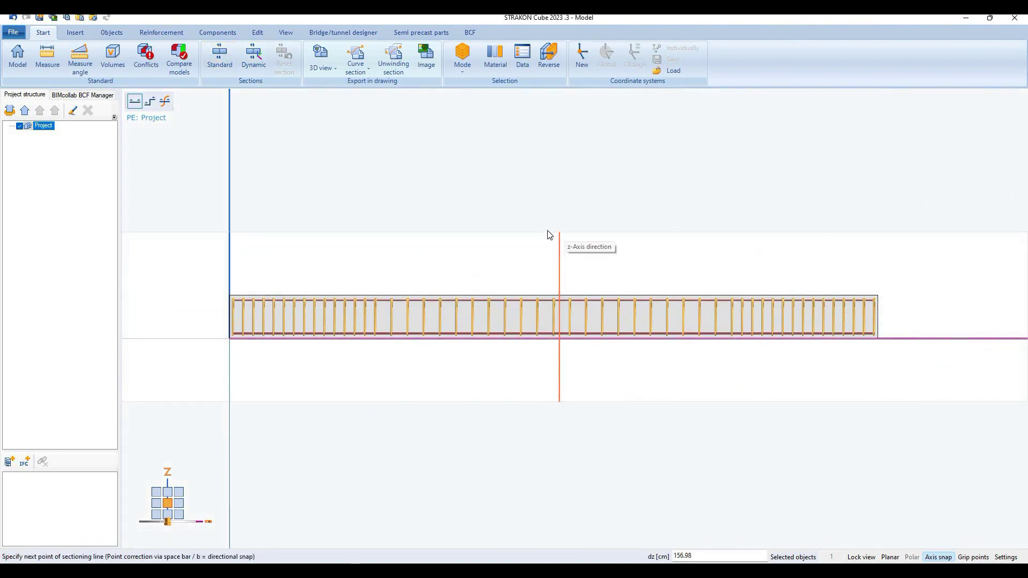
click(650, 275)
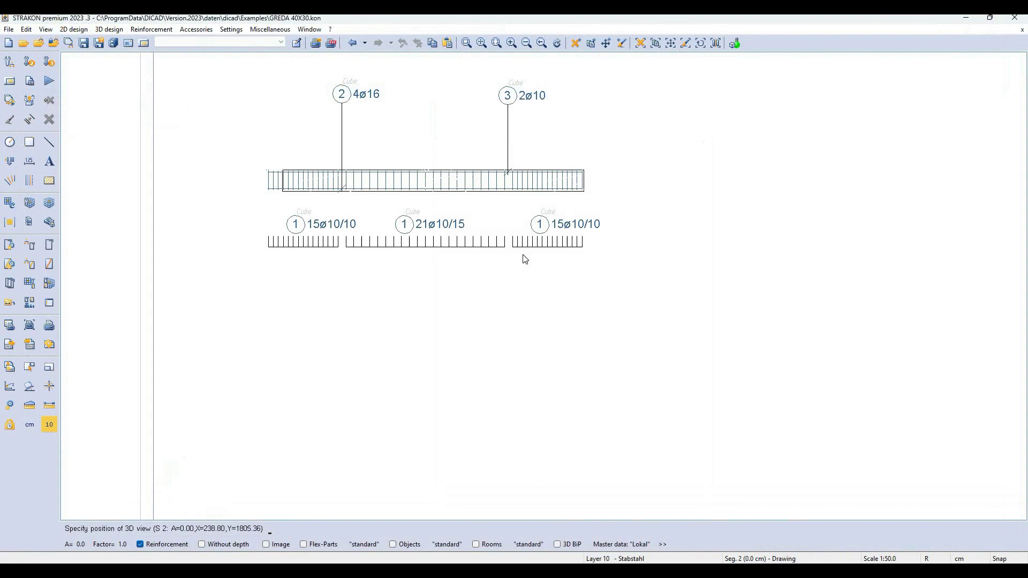
- Place the exported cross-section in the drawing to the right of the elevation and label its stirrup on the section's right side
scroll(582, 196, up, 2)
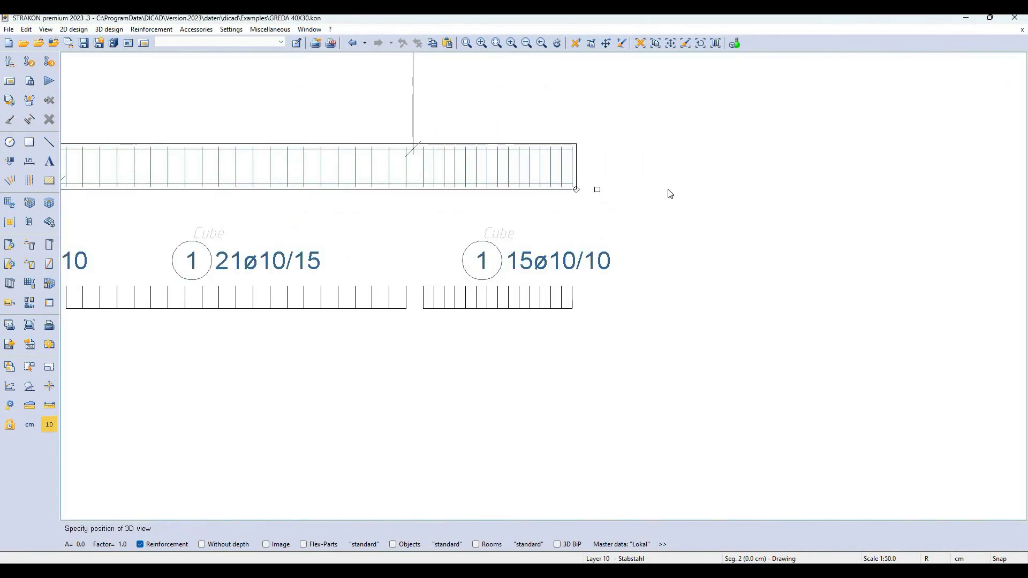
click(671, 254)
middle_drag(747, 229, 559, 302)
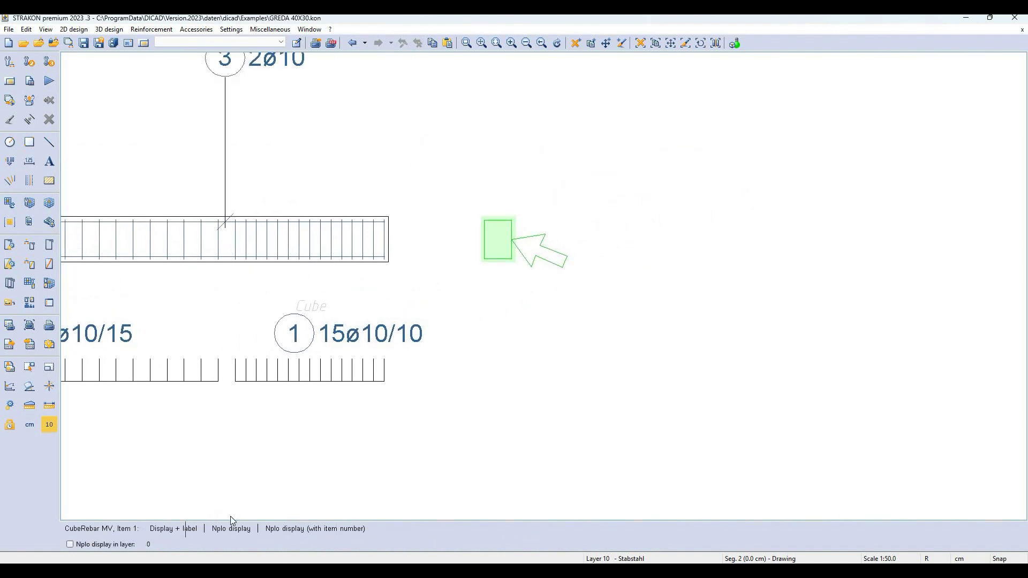
click(590, 242)
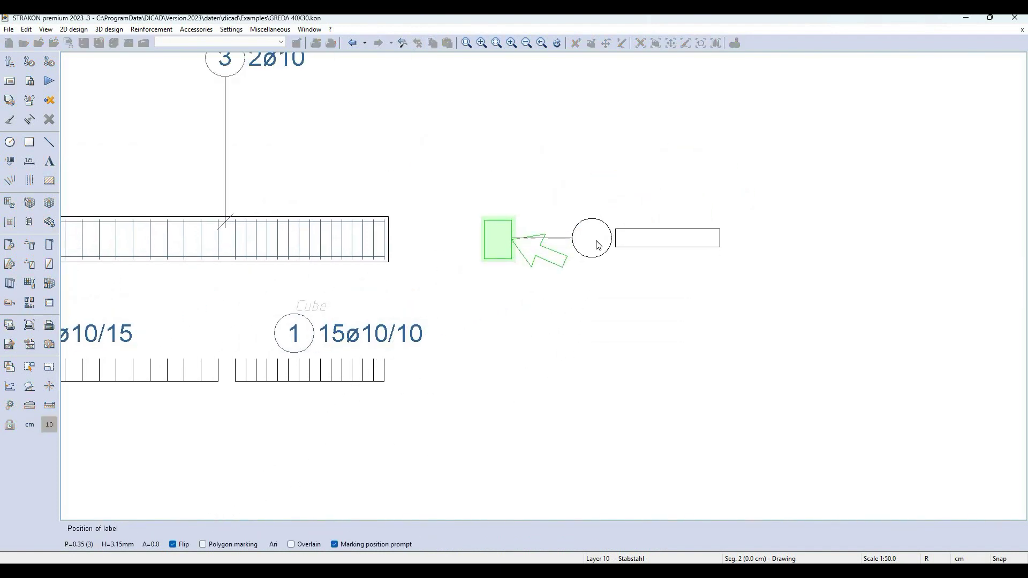
click(596, 239)
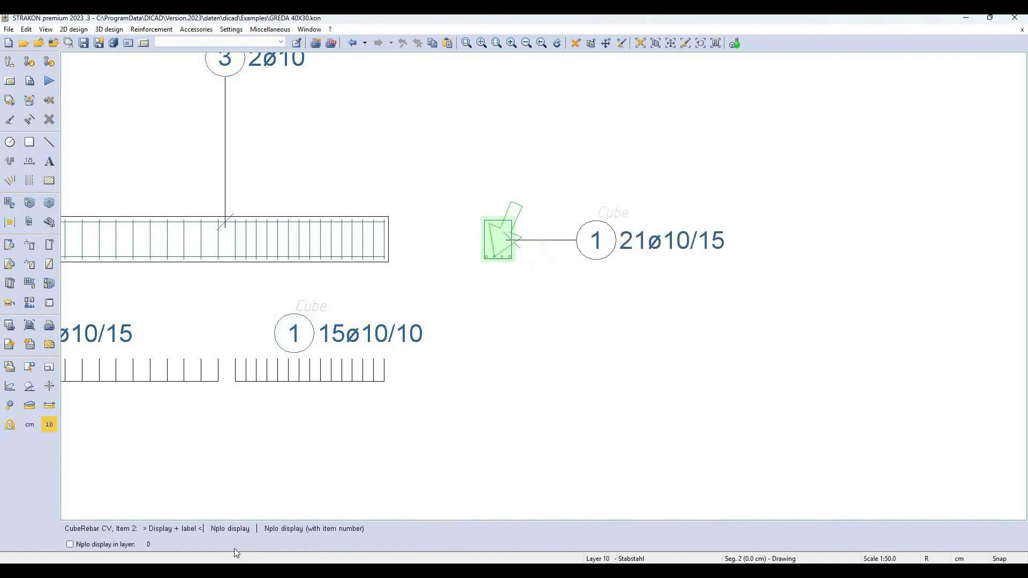
- Label the cross-section's bottom bars below it and its top bars above it, using the Circle - all marking style
key(Return)
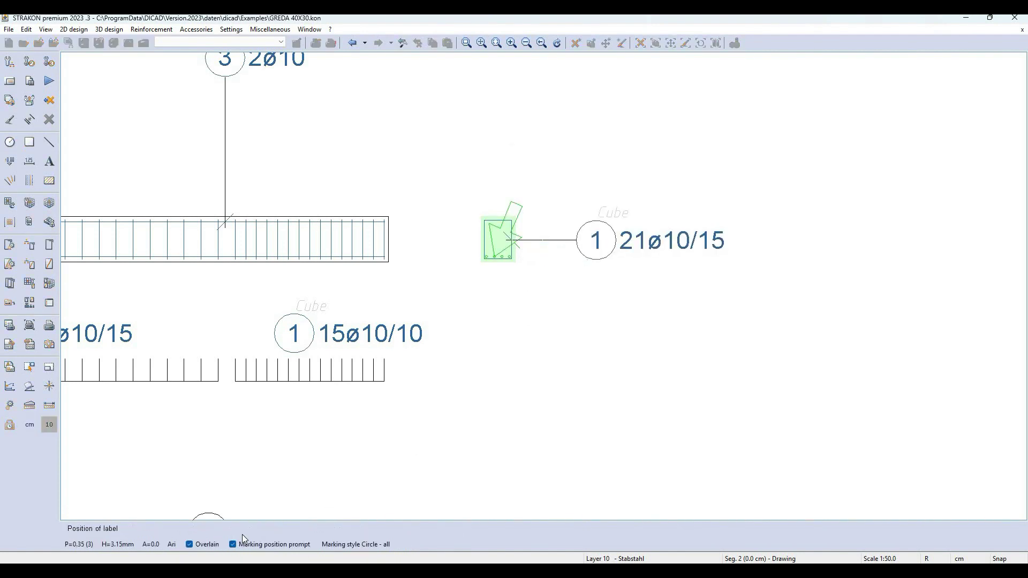
click(587, 280)
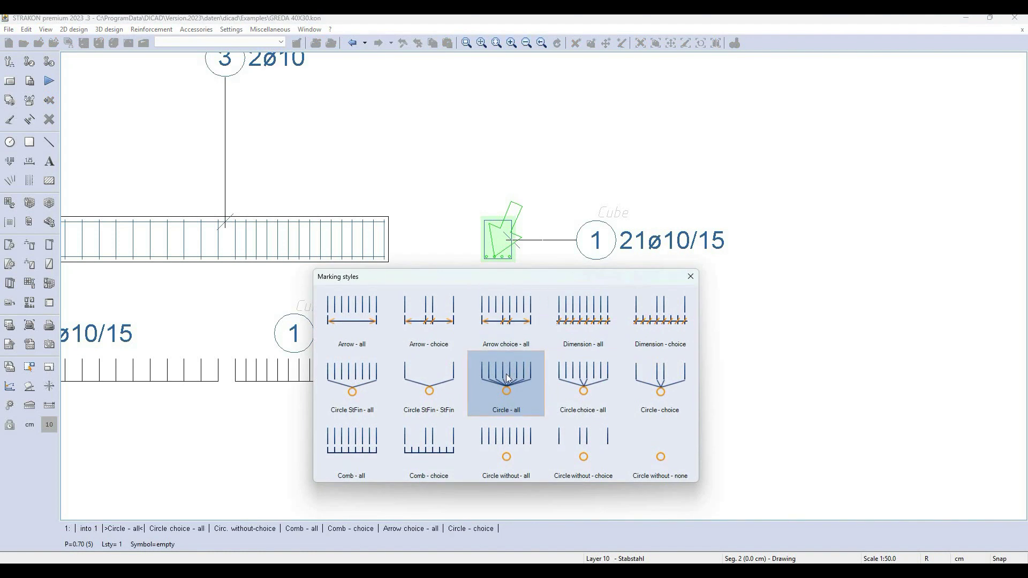
click(504, 385)
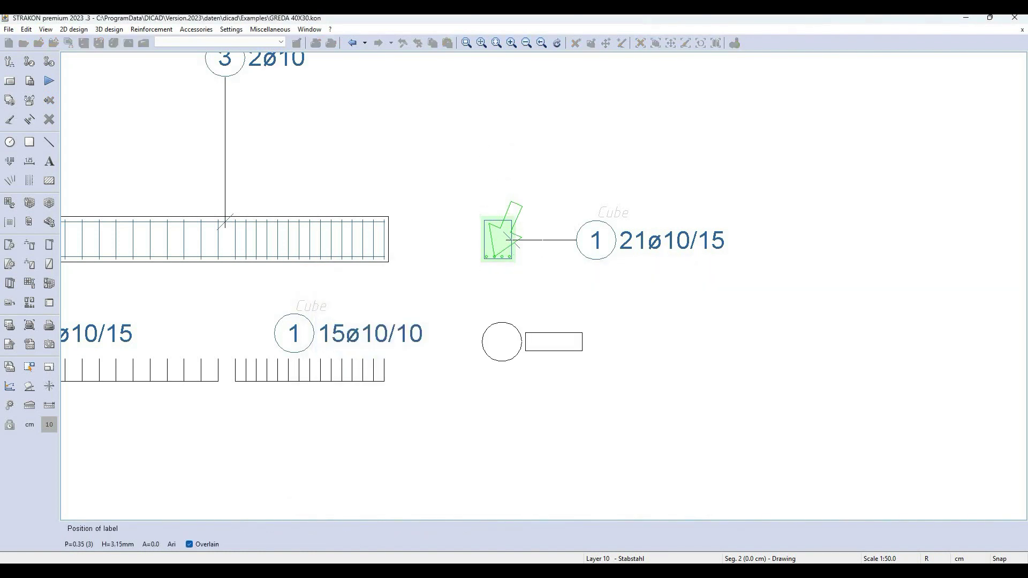
click(499, 350)
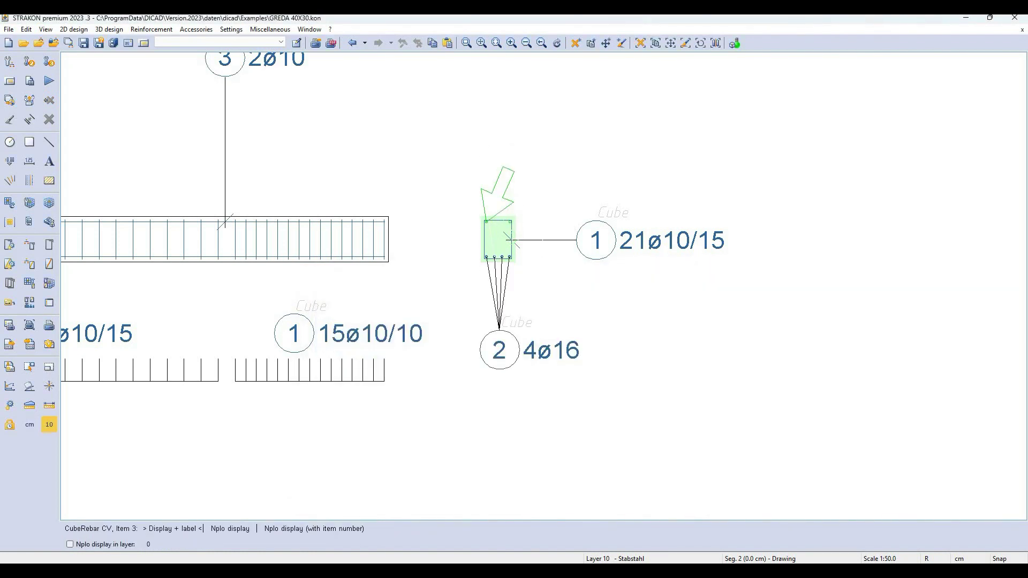
click(316, 529)
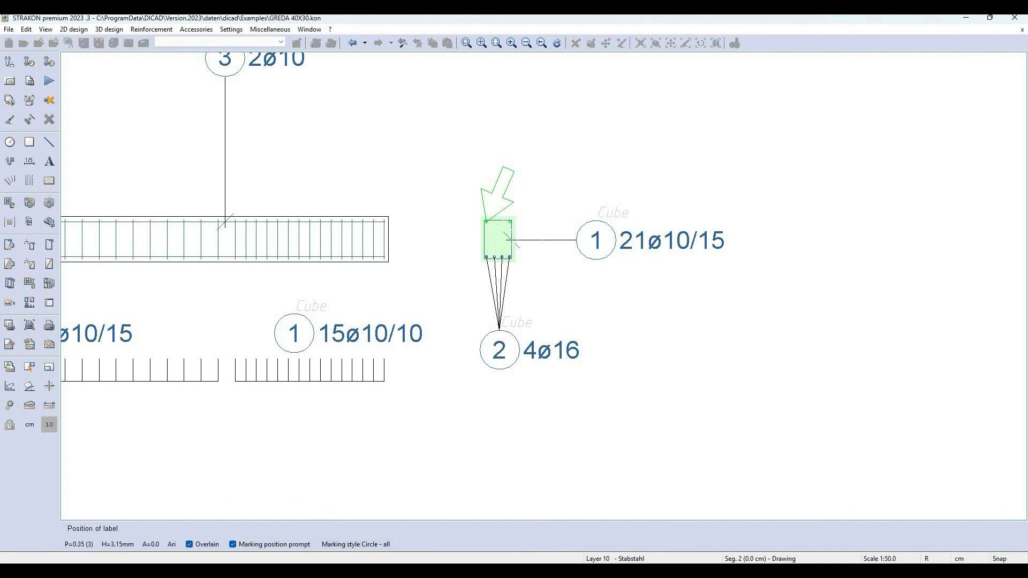
click(498, 117)
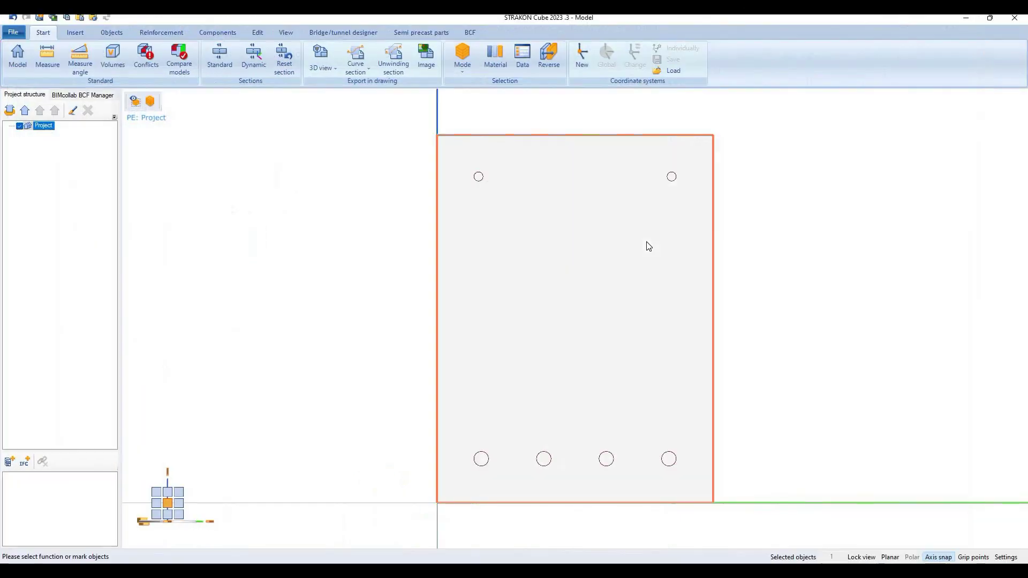
- Return from the section to the full 3D model in STRAKON Cube and inspect the reinforced beam
click(22, 59)
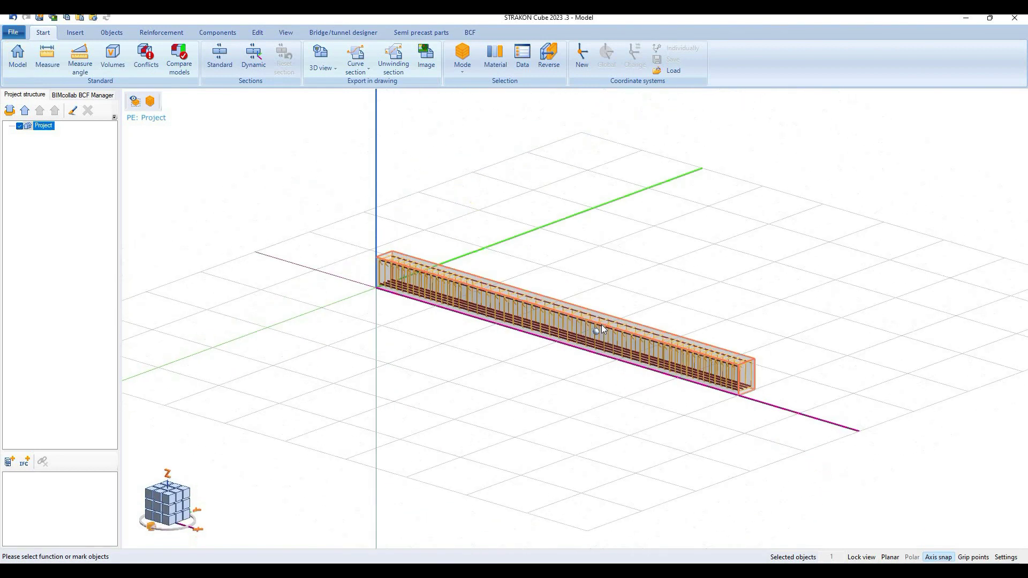
scroll(602, 324, up, 5)
scroll(623, 324, down, 5)
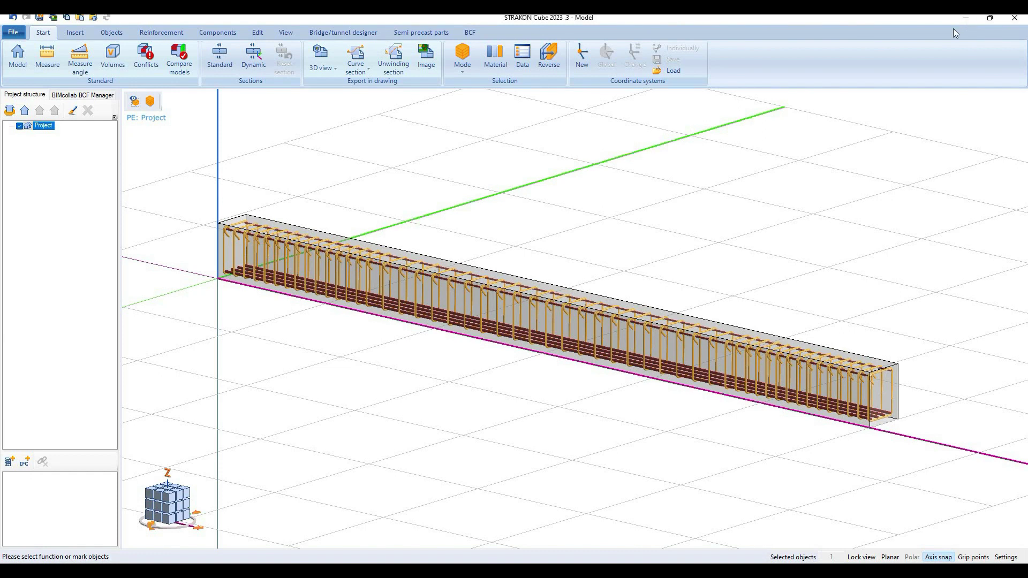
- Switch back to the STRAKON premium drawing and place the rebar schedule with total lengths per diameter below the elevation
click(966, 18)
scroll(602, 192, down, 2)
mouse_move(599, 202)
middle_down()
mouse_move(816, 231)
mouse_move(795, 233)
middle_up()
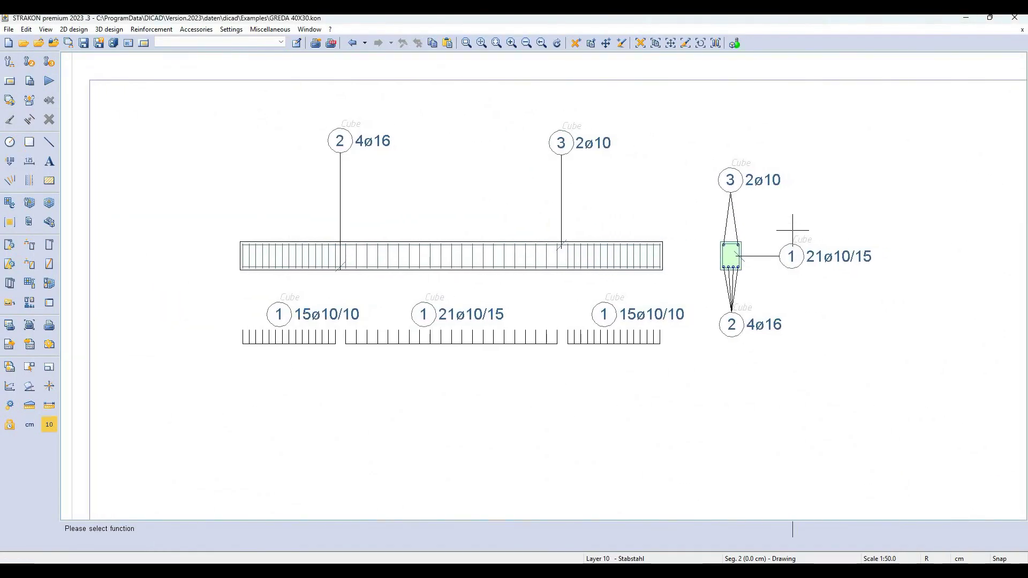
scroll(792, 234, down, 5)
mouse_move(801, 274)
middle_down()
mouse_move(676, 207)
mouse_move(532, 159)
mouse_move(494, 181)
mouse_move(491, 173)
middle_up()
scroll(496, 181, down, 1)
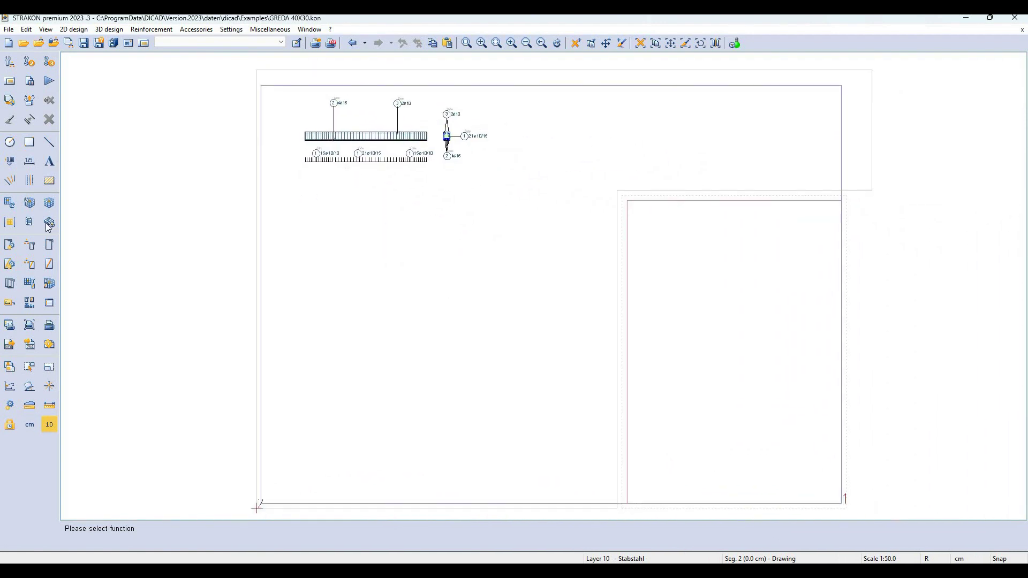
click(49, 303)
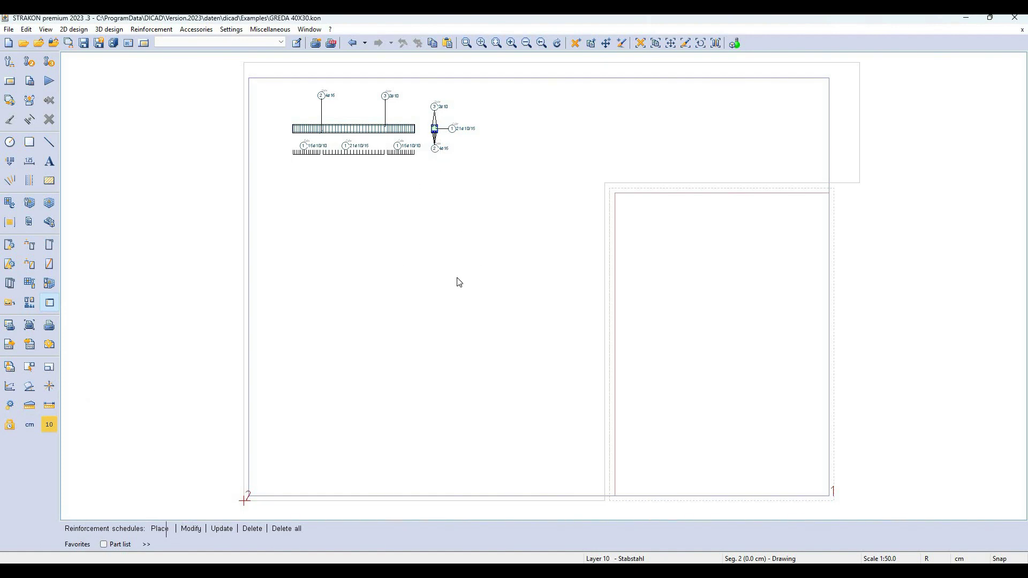
click(166, 529)
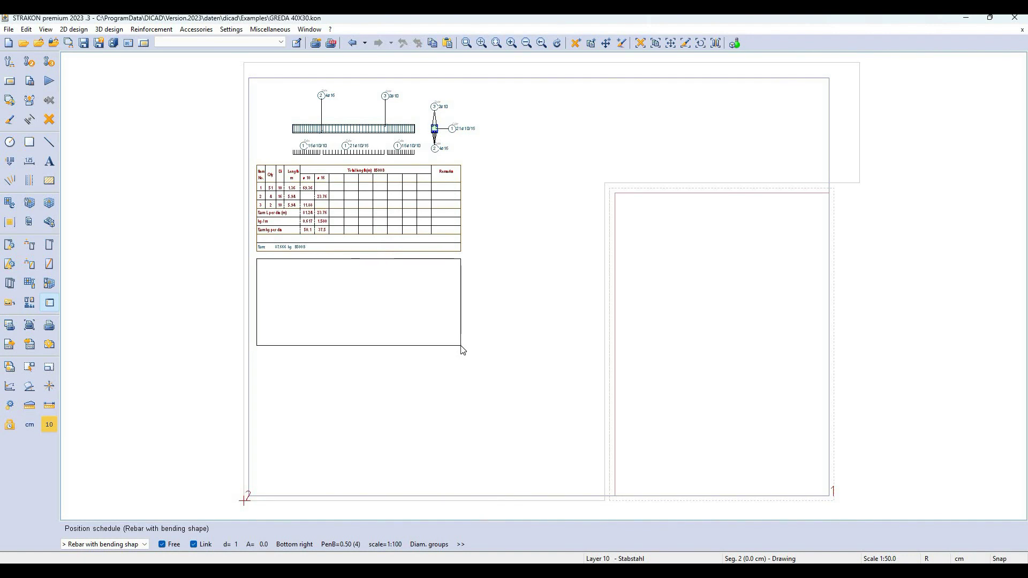
- Place the Rebar with bending shape, Rebar totals and Bending shapes (indication) schedules one below another, and check the schedule entries
click(377, 398)
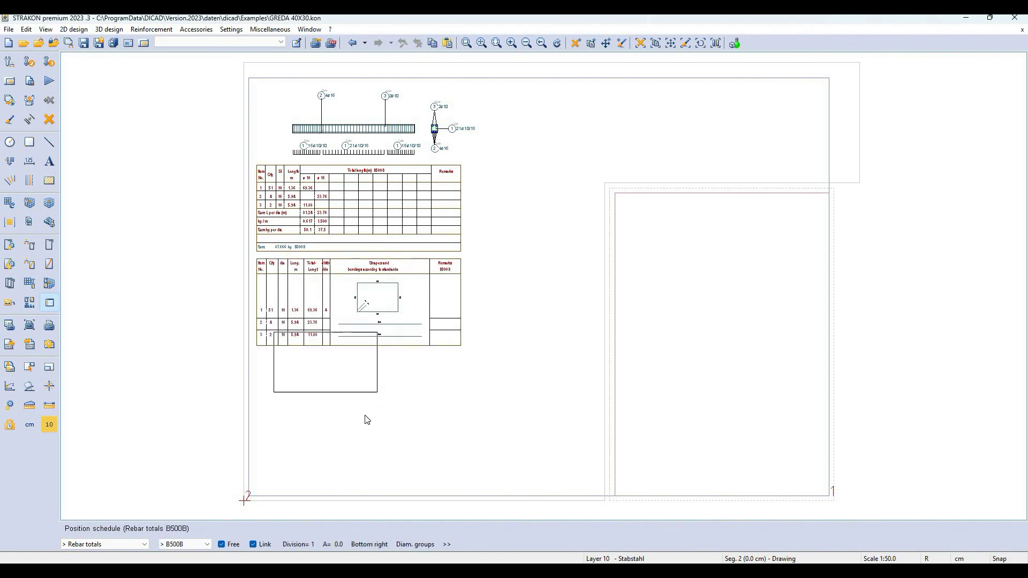
click(486, 439)
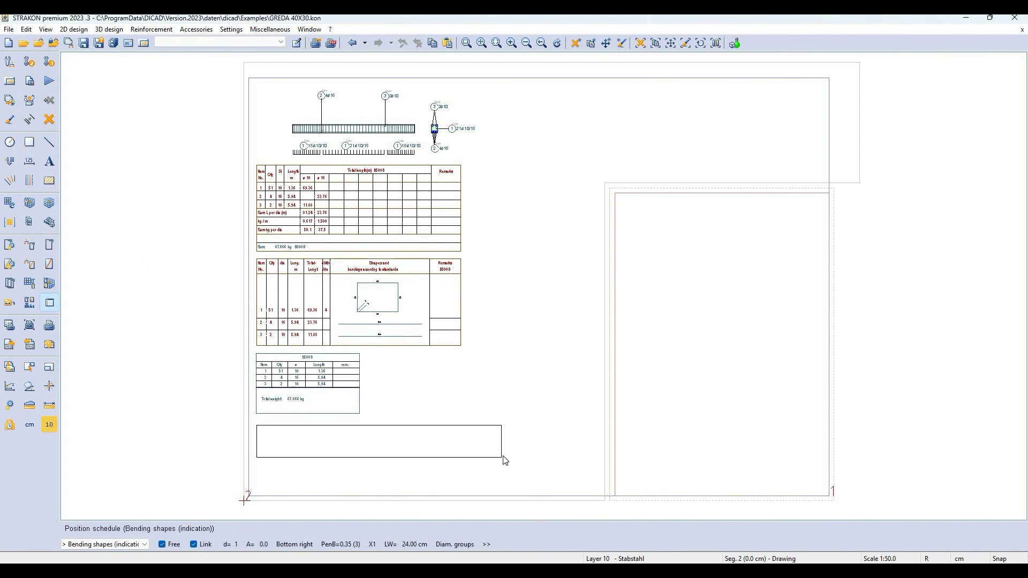
click(503, 458)
scroll(369, 204, up, 5)
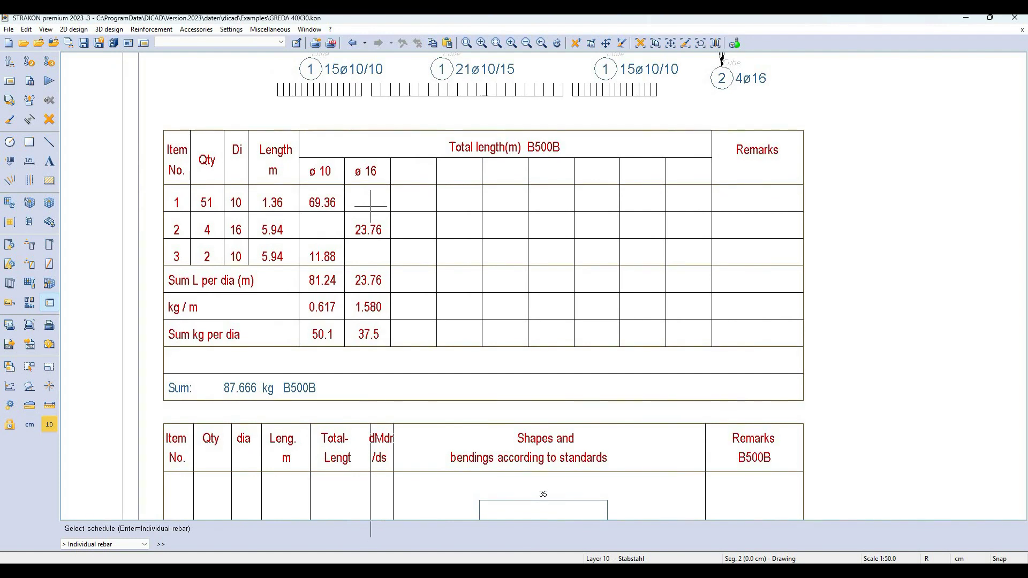
scroll(436, 241, down, 3)
scroll(514, 314, up, 4)
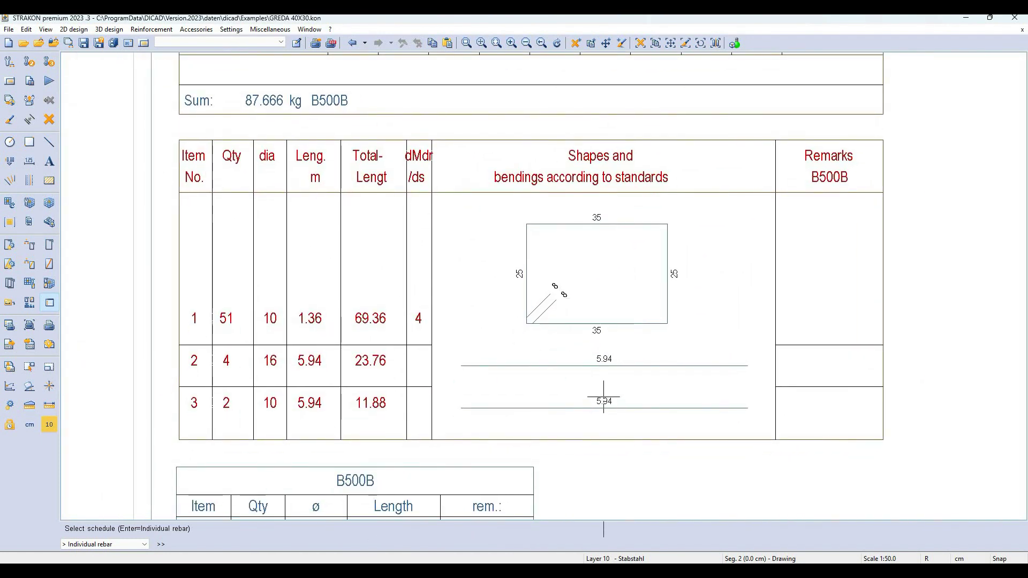
- Examine the remaining entries of the bending shape, rebar totals and bending shapes schedules, then the whole drawing sheet
mouse_move(528, 409)
middle_down()
mouse_move(528, 208)
mouse_move(542, 139)
middle_up()
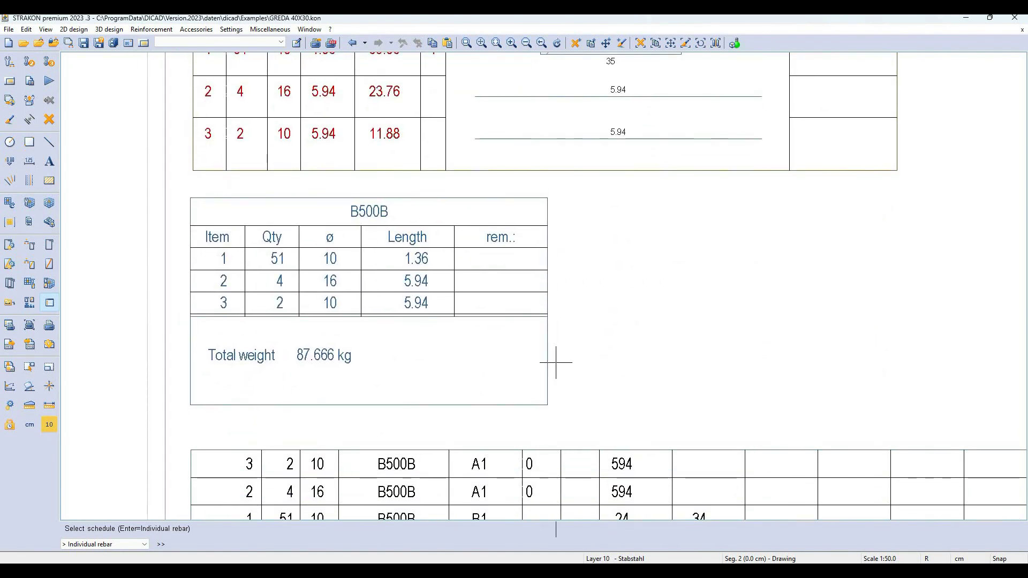
middle_drag(573, 423, 574, 270)
scroll(573, 271, down, 3)
scroll(579, 277, down, 1)
scroll(625, 192, down, 4)
mouse_move(640, 192)
middle_down()
mouse_move(529, 318)
mouse_move(443, 364)
middle_up()
- Arrange the STRAKON premium drawing and the STRAKON Cube model side by side, with the whole reinforced beam visible in the model
key(super+Down)
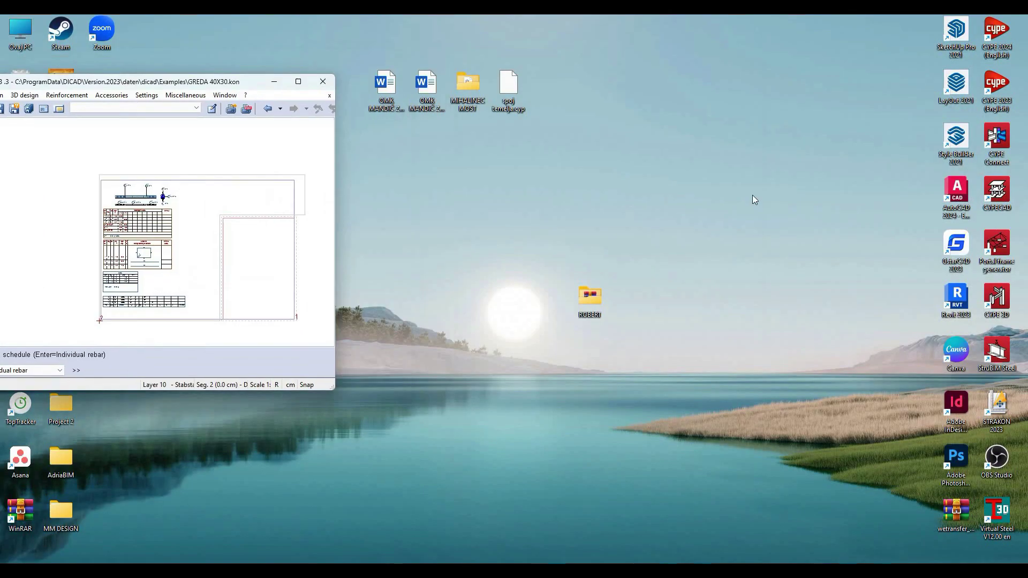
key(super+Left)
click(706, 63)
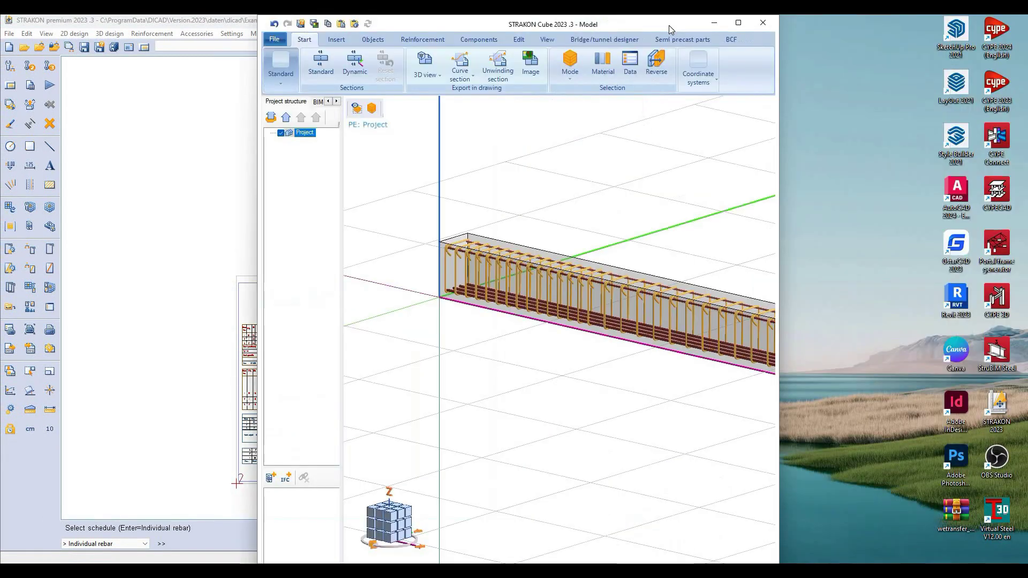
drag(664, 23, 1027, 17)
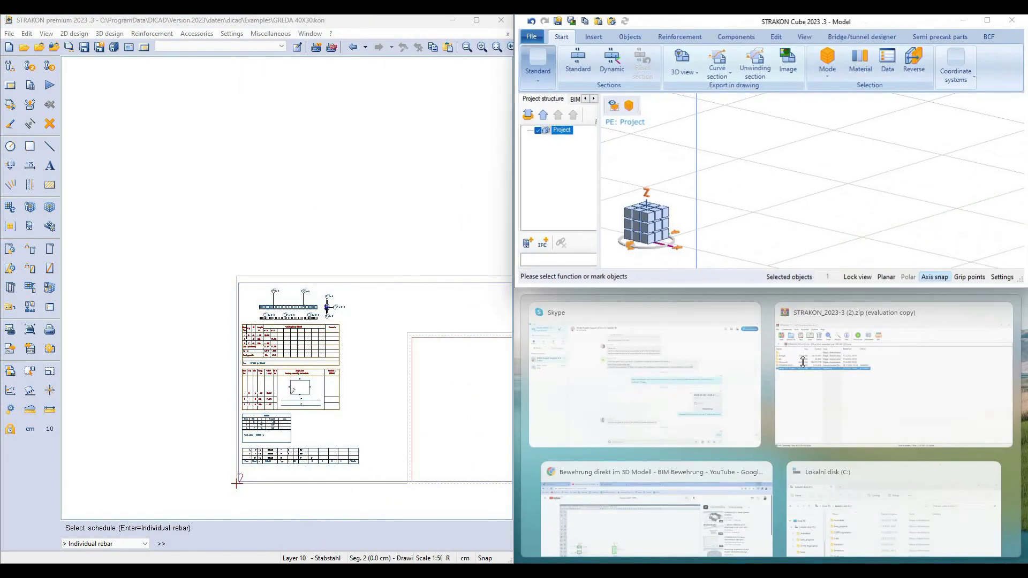
click(788, 359)
key(super+Down)
scroll(702, 321, down, 1)
middle_drag(712, 315, 687, 314)
scroll(689, 318, down, 2)
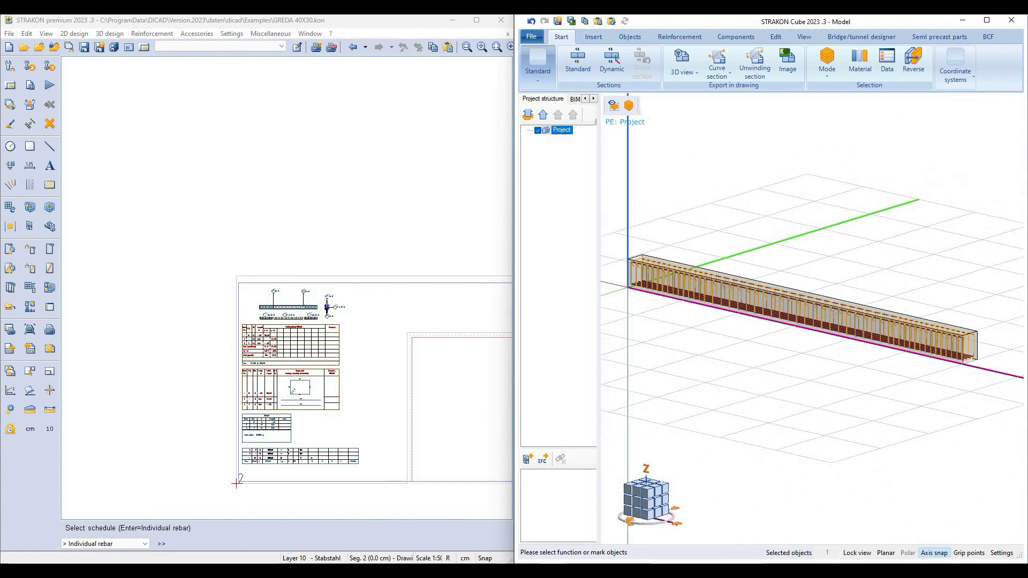
- Examine the labelled elevation, cross-section and total-length schedule in the STRAKON premium drawing beside the model, and end schedule placement
click(321, 313)
scroll(317, 312, up, 5)
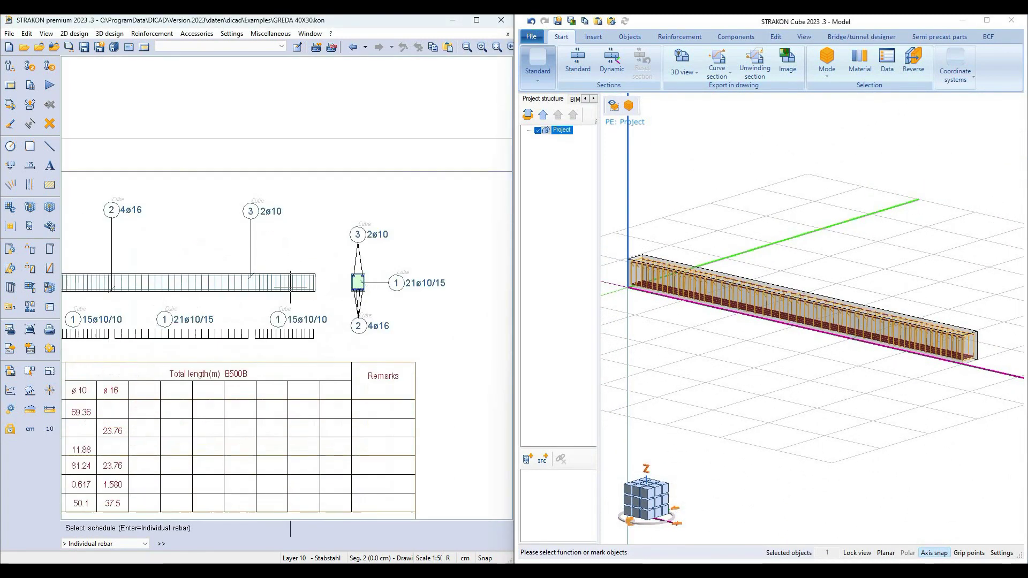
middle_drag(303, 298, 339, 299)
scroll(338, 299, down, 2)
key(Escape)
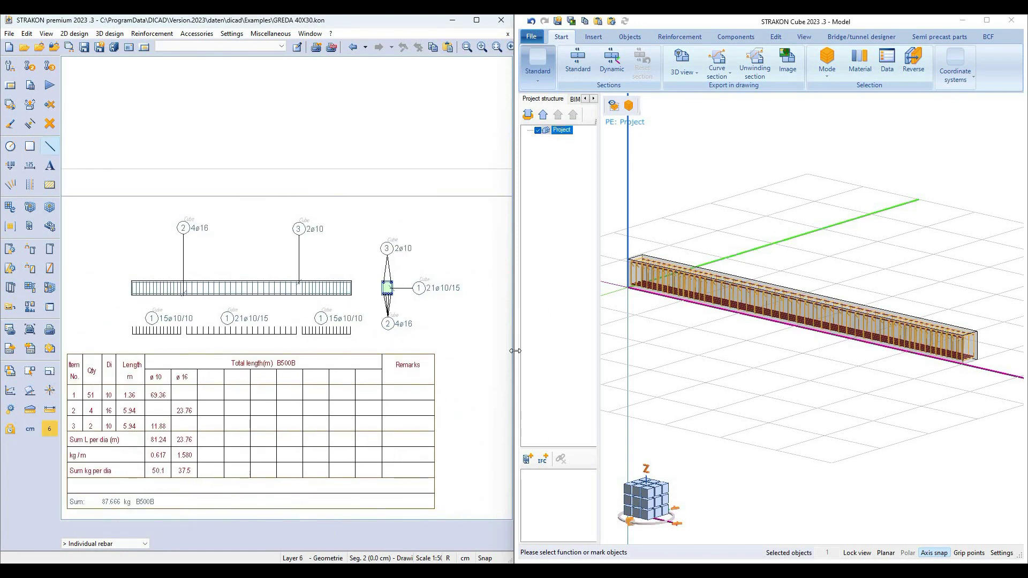